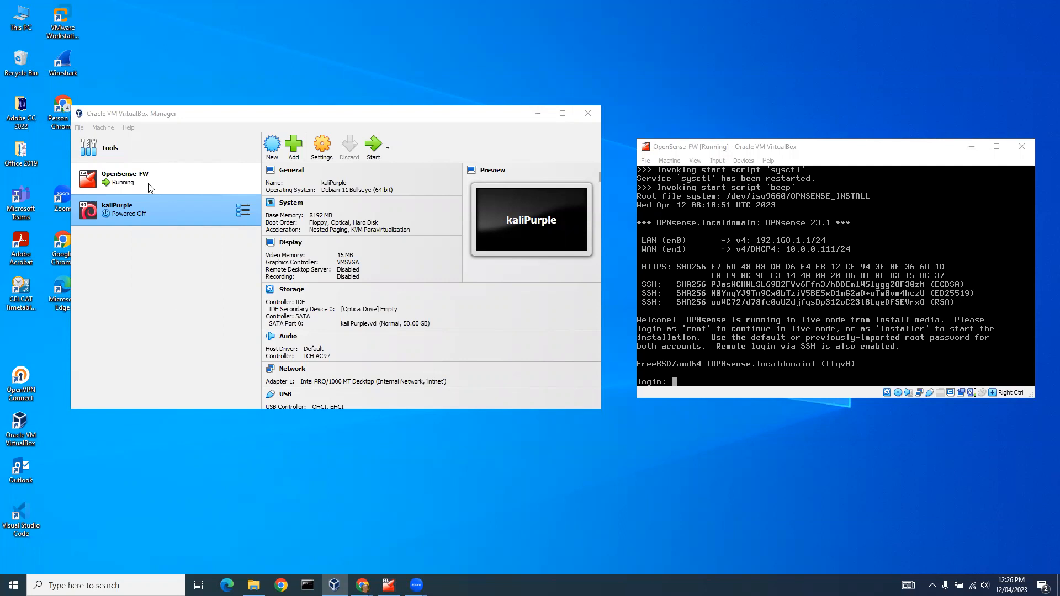
Review the network settings of Adapter 1 and Adapter 2 on the OpenSense-FW virtual machine without changing them.
click(133, 182)
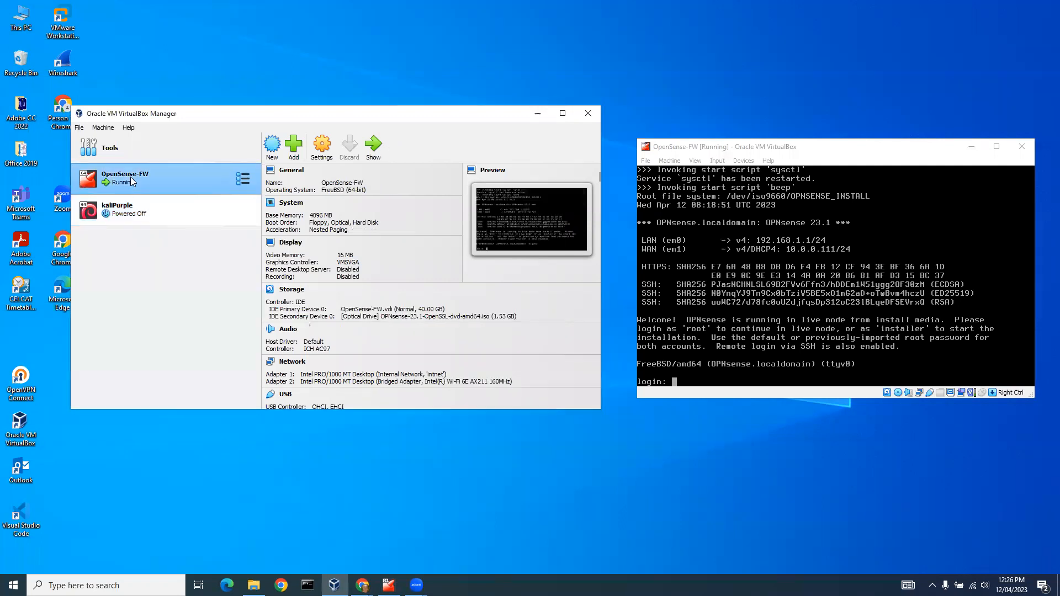
click(322, 152)
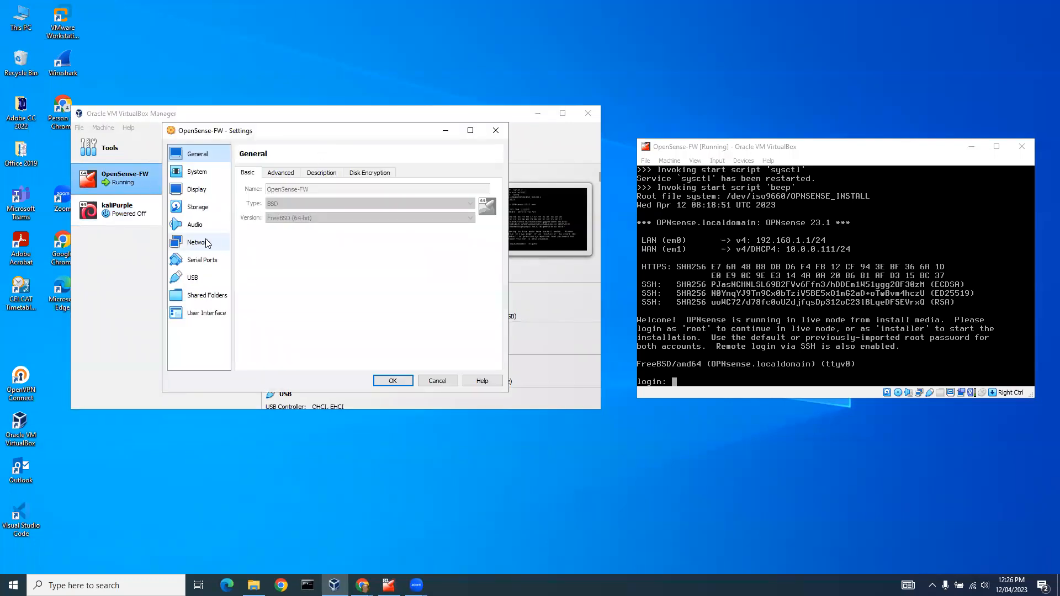
click(199, 242)
click(258, 174)
click(327, 217)
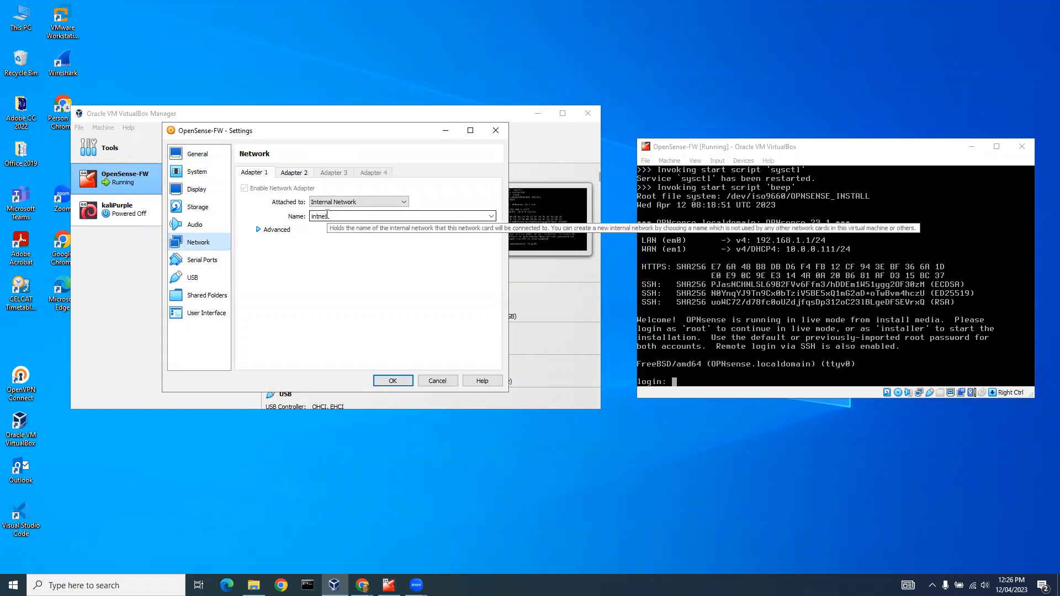
click(294, 173)
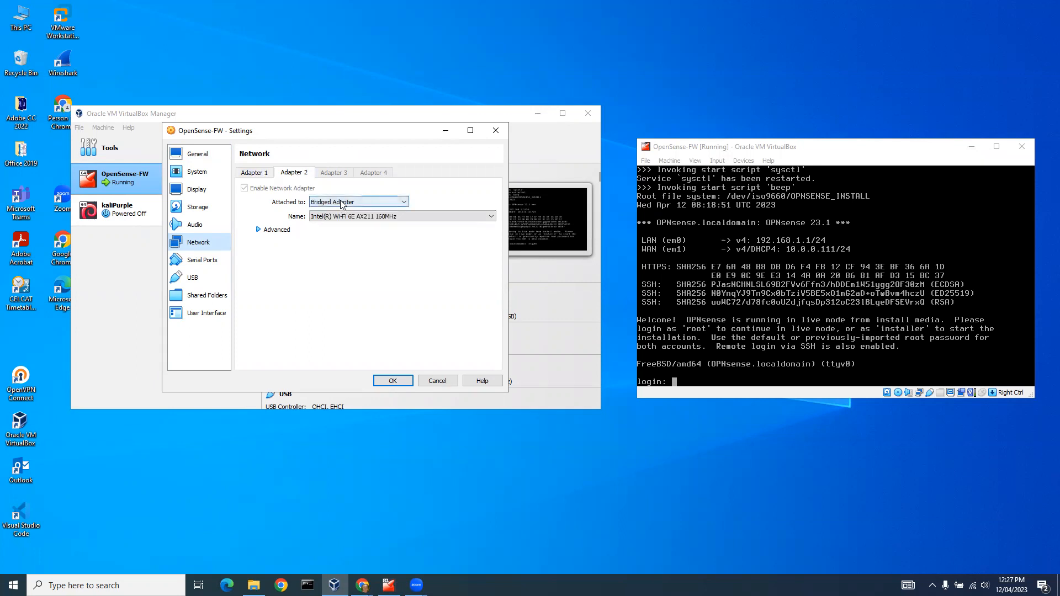
click(255, 173)
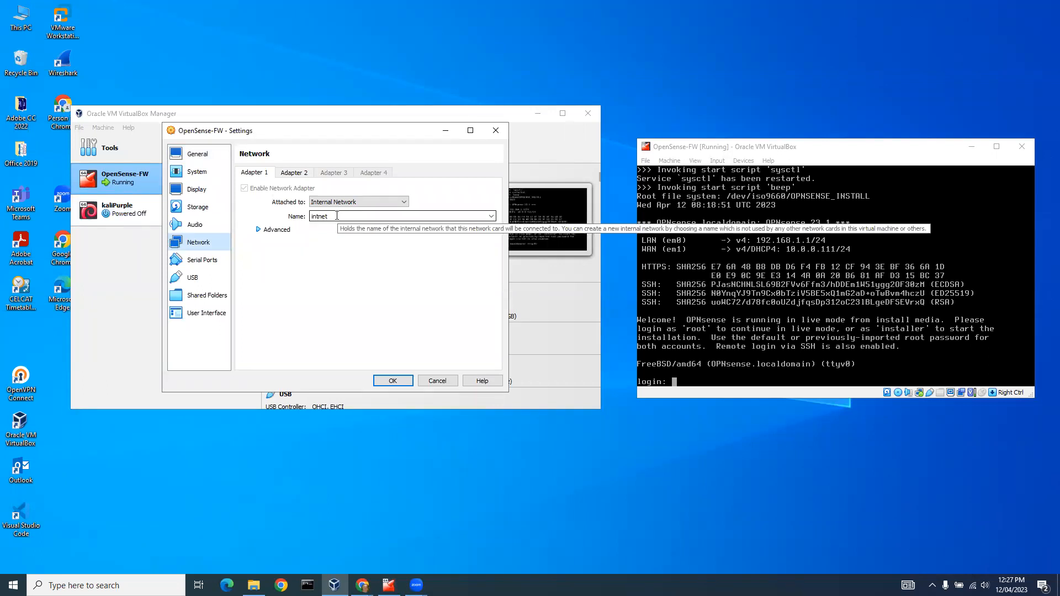
click(438, 381)
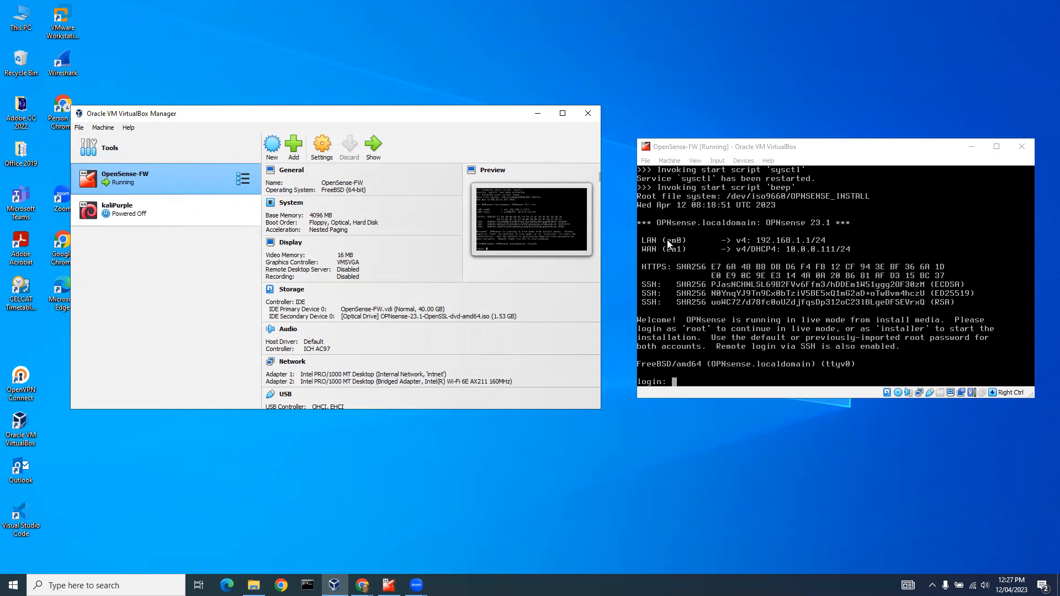
Begin creating a new virtual machine and name it kaliPurple1.
click(273, 148)
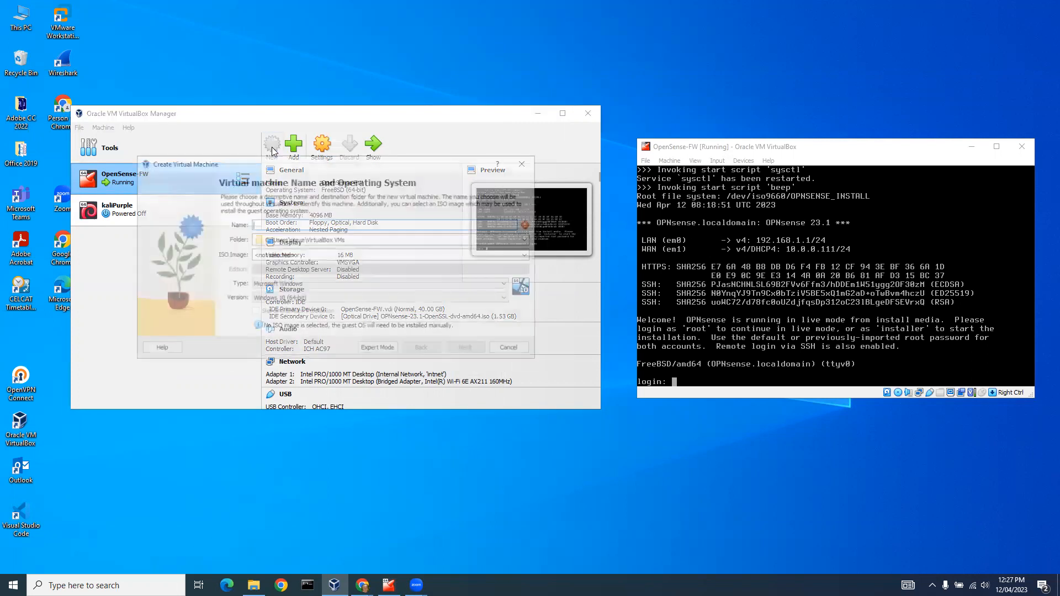
text(kaliP)
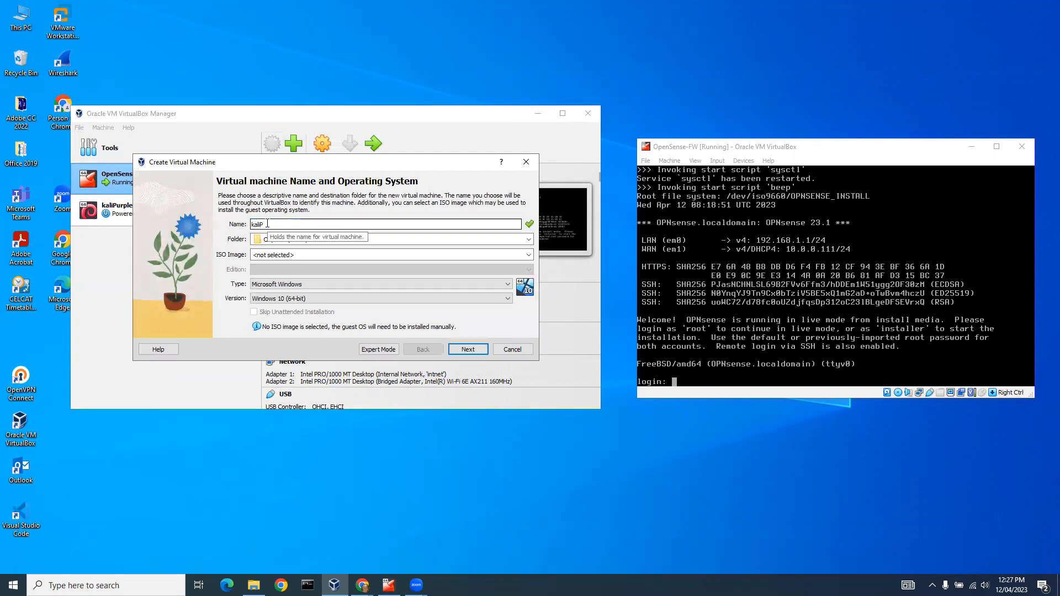
text(urple1)
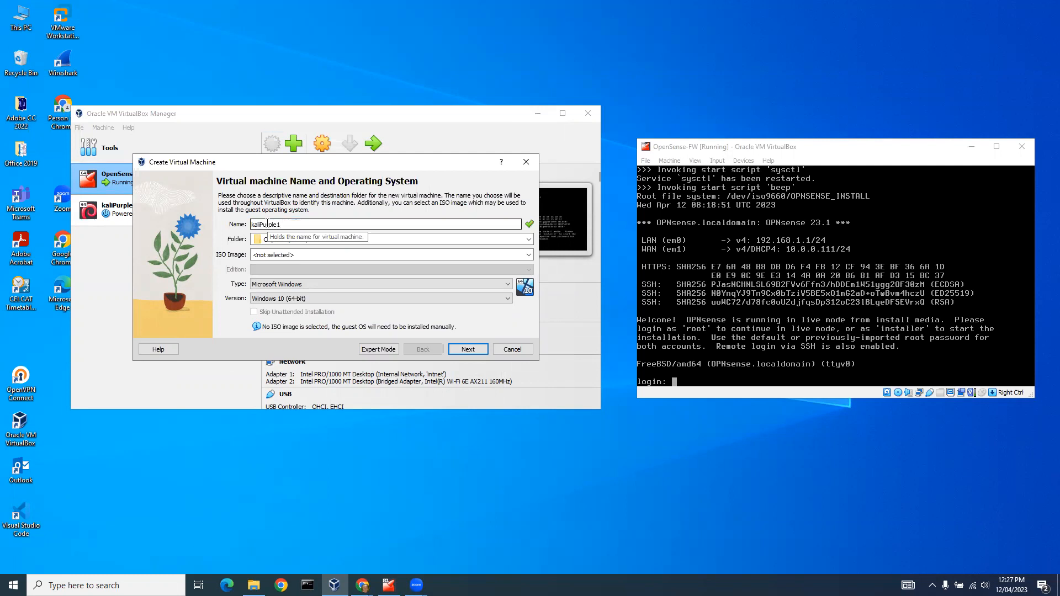
Set the new machine's storage folder to D:\2023\VMs\kaliPurple.
click(528, 239)
click(513, 259)
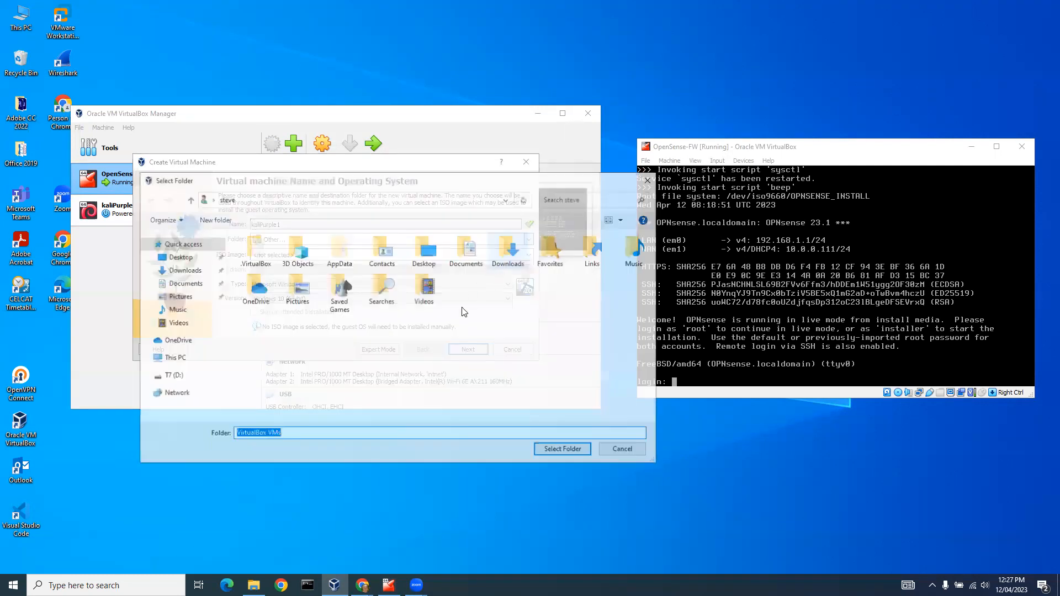
click(178, 380)
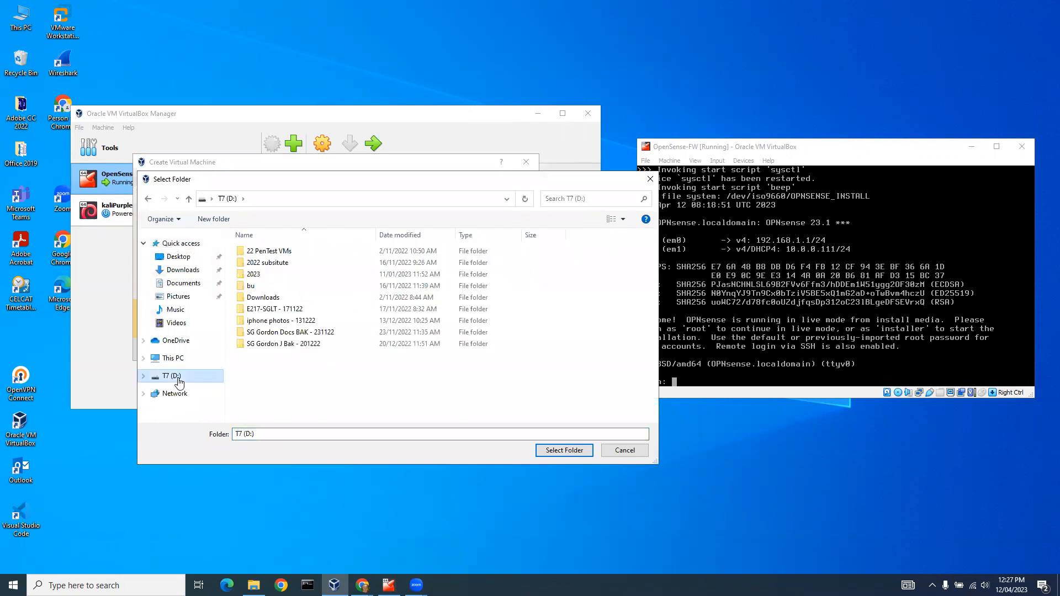
double_click(257, 277)
double_click(255, 332)
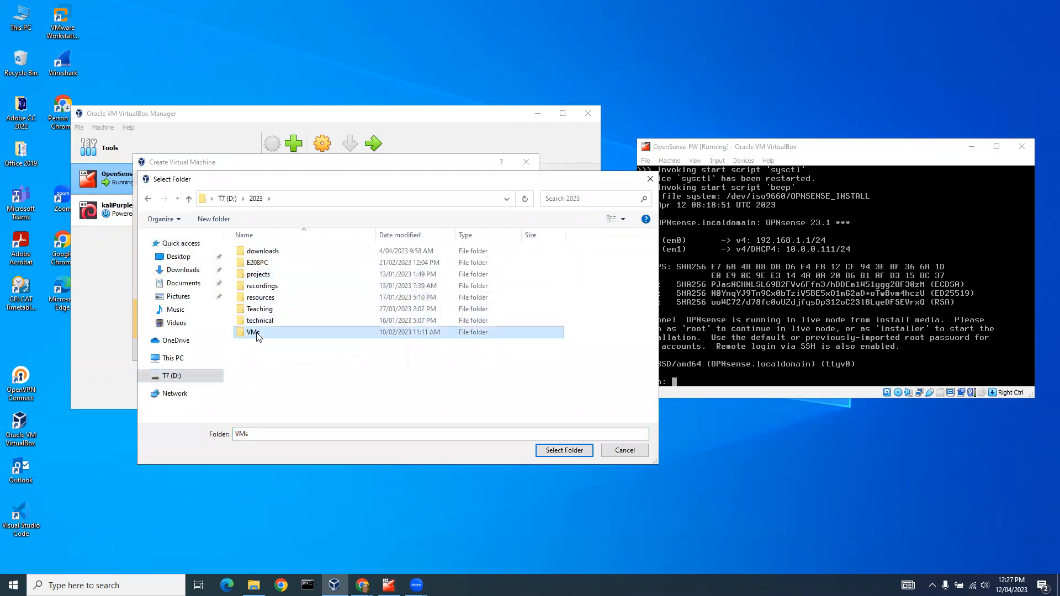
click(270, 347)
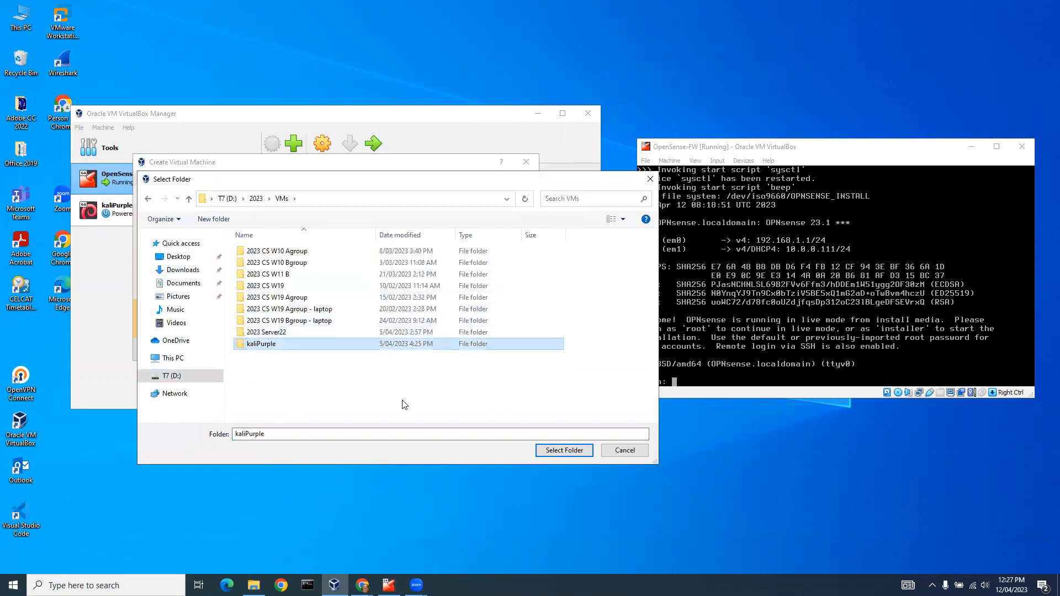
click(552, 450)
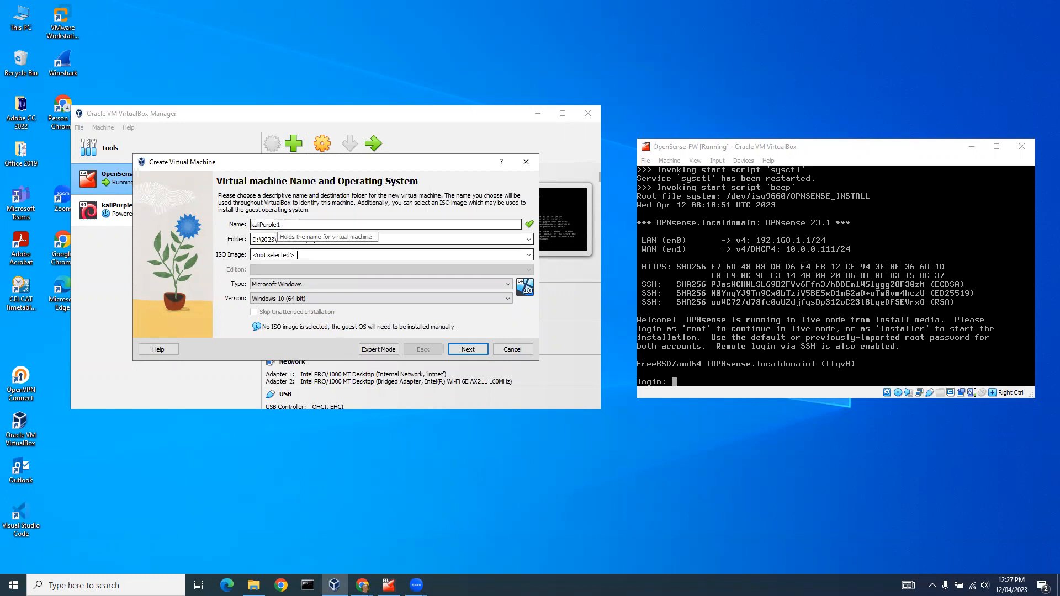
Choose kali-linux-2023.1a-installer-purple-amd64.iso from D:\2023\downloads as the ISO image and continue to the hardware settings.
click(528, 254)
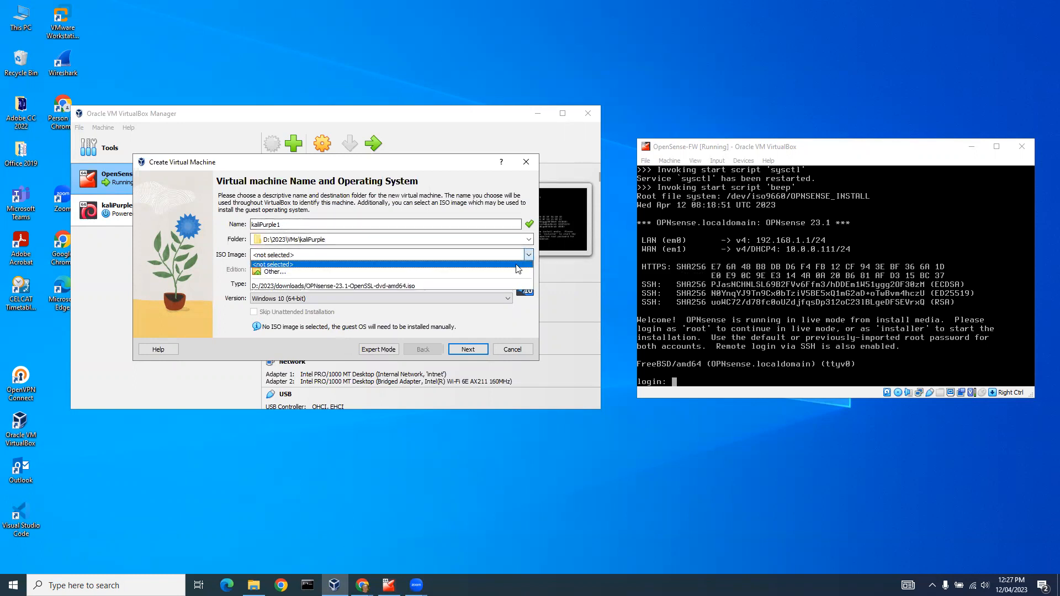
click(518, 272)
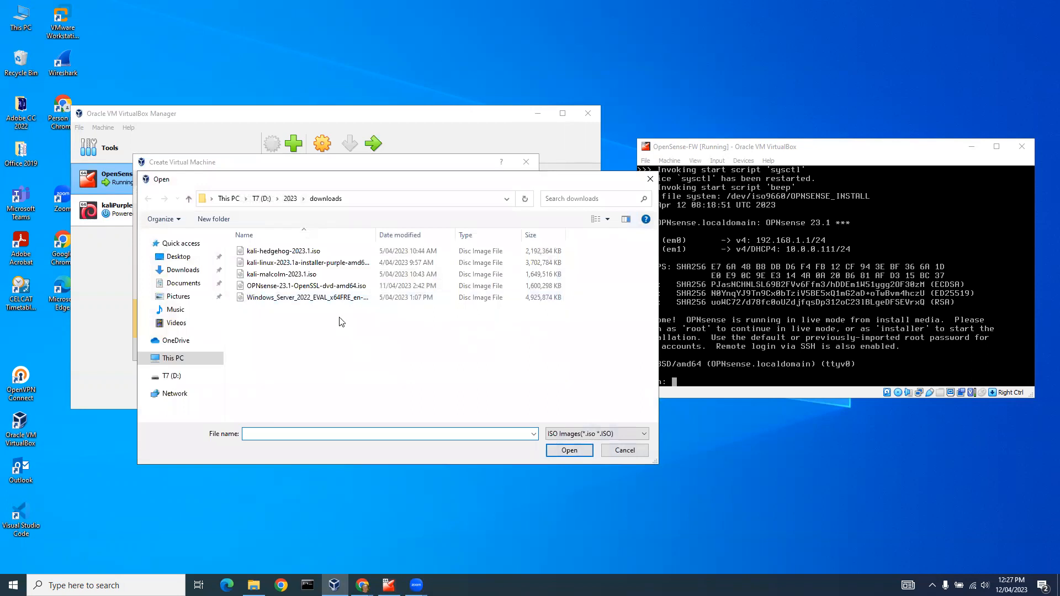
click(326, 262)
click(559, 451)
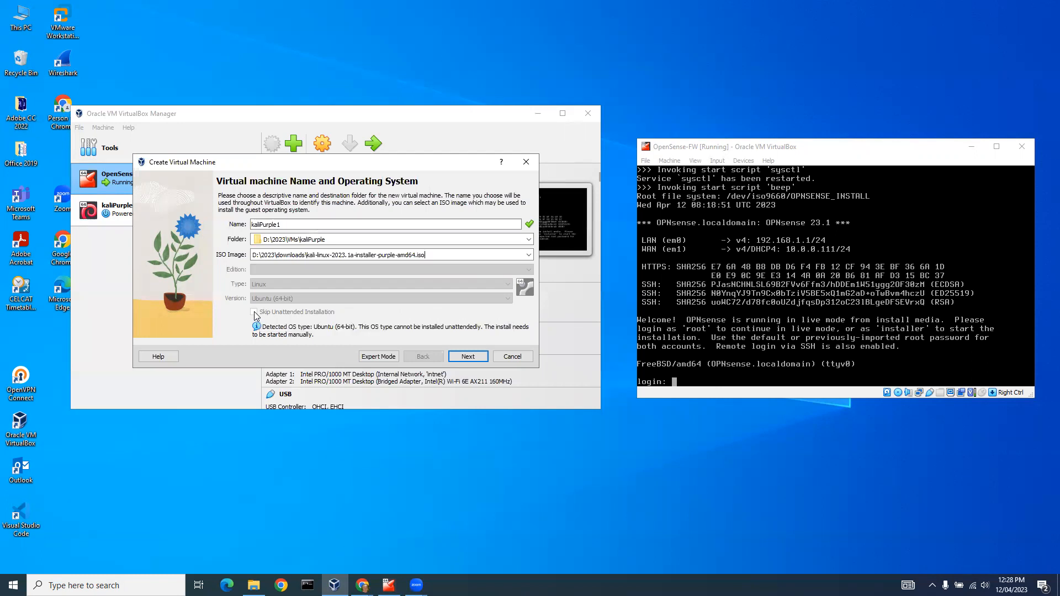
click(469, 358)
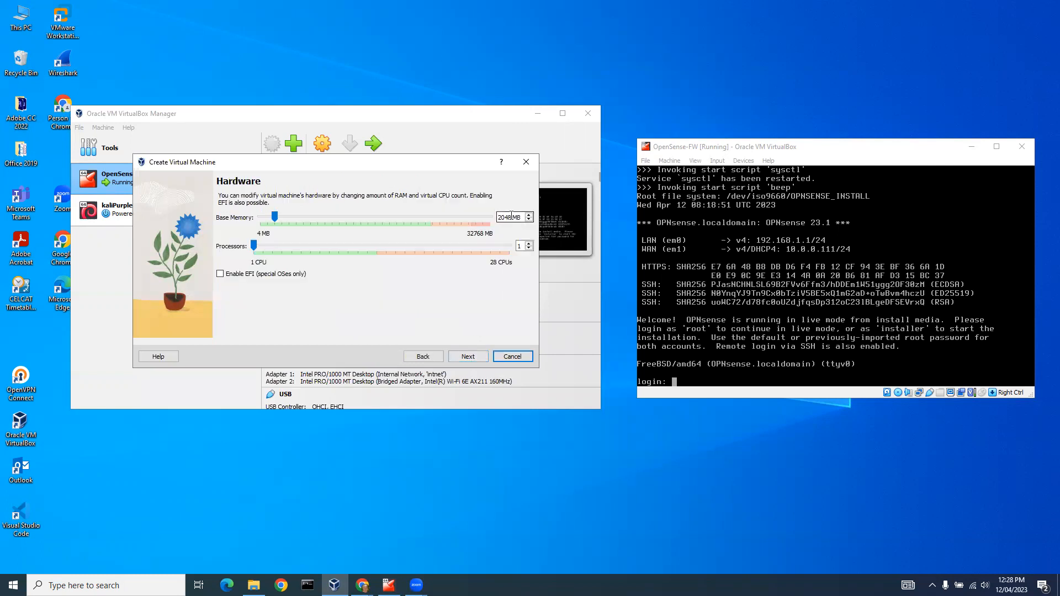
Set the new machine's base memory to 8192 MB and continue to the virtual hard disk settings.
drag(509, 217, 496, 216)
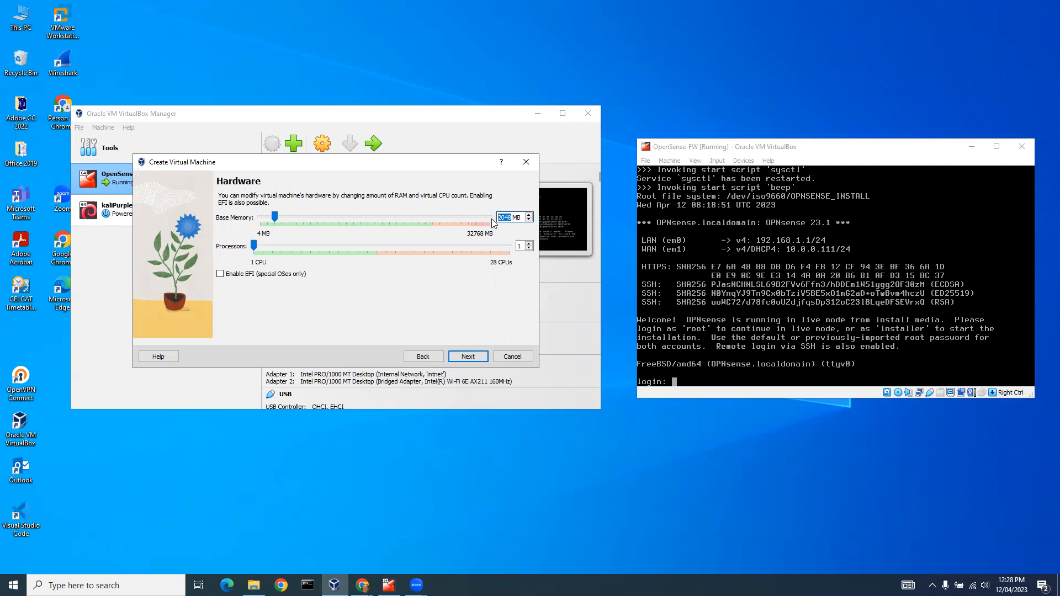
text(8192)
click(465, 356)
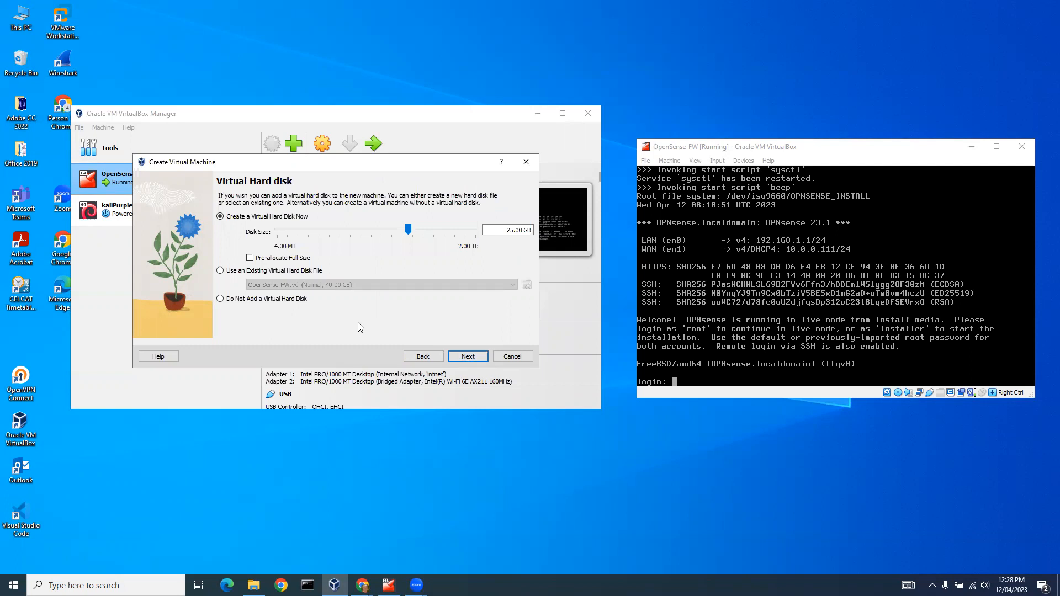
Set the new virtual hard disk size to 50 GB and finish creating the virtual machine.
drag(512, 230, 508, 230)
text(50)
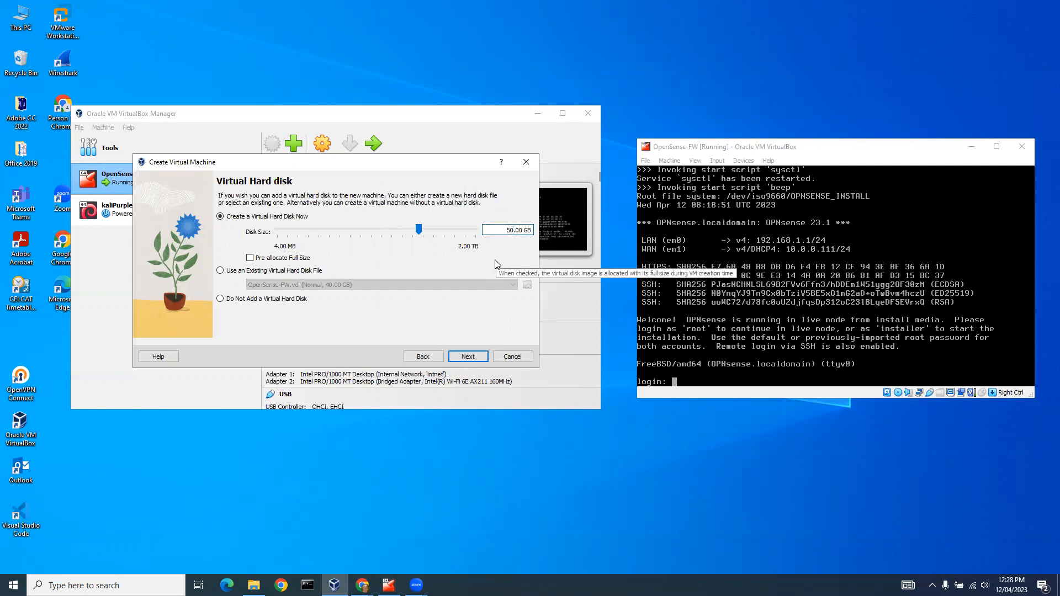
click(467, 357)
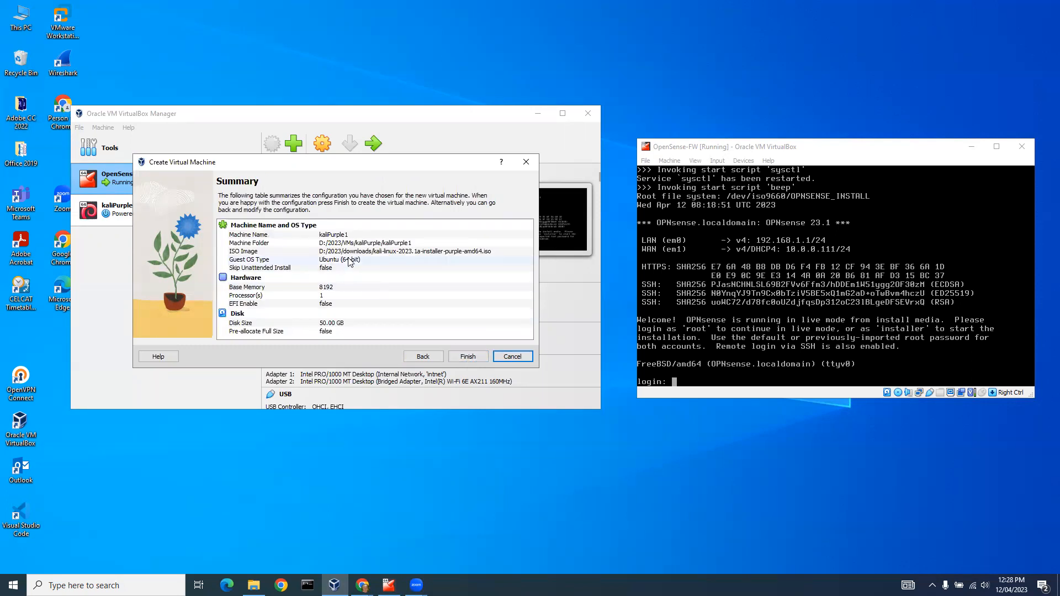
click(467, 357)
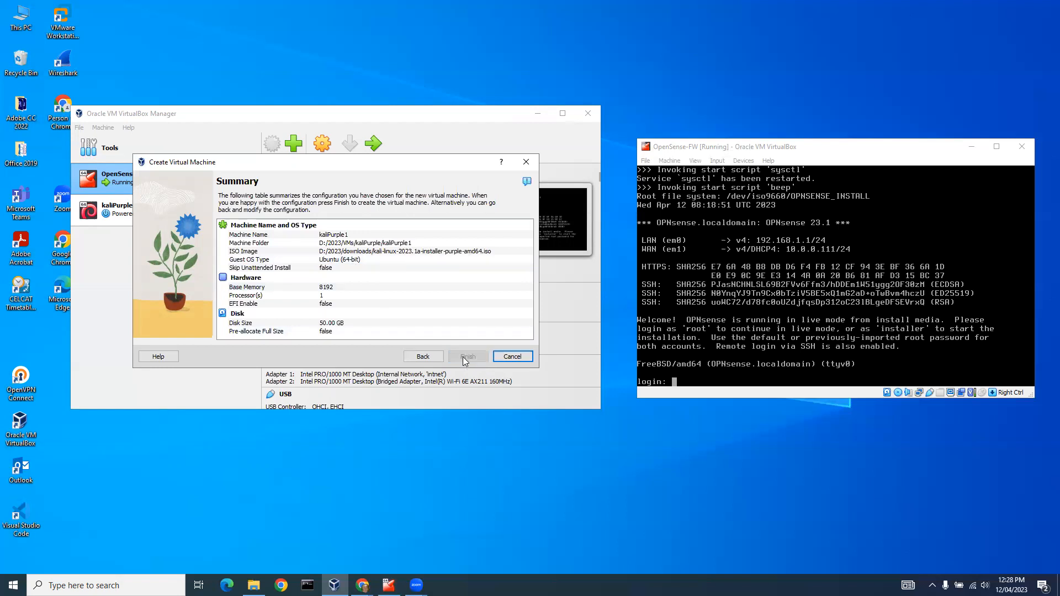
Change the operating system version of kaliPurple1 to Debian 11 Bullseye (64-bit) in its settings.
click(322, 144)
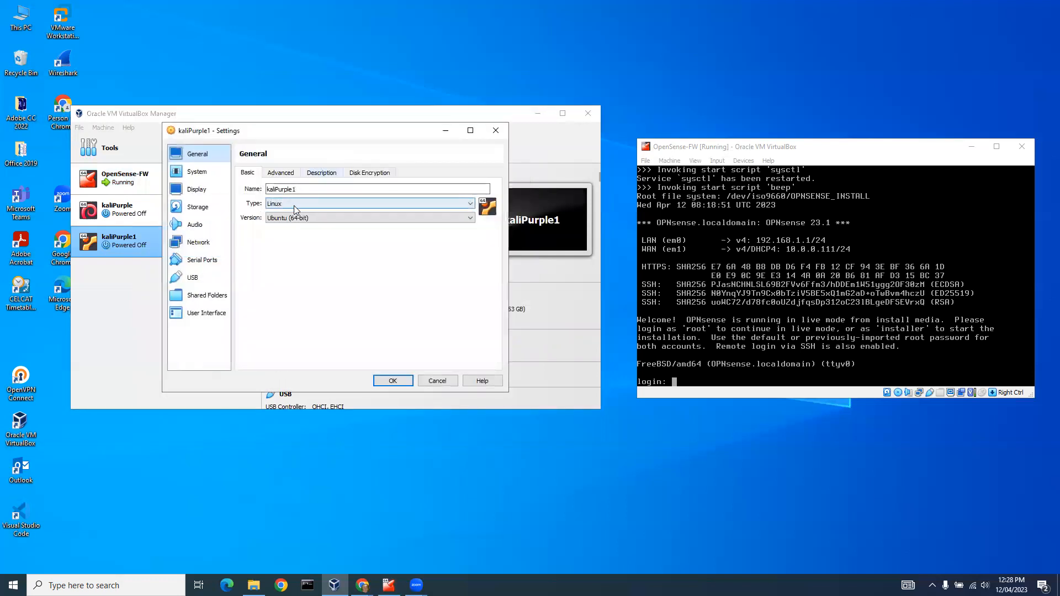
click(471, 218)
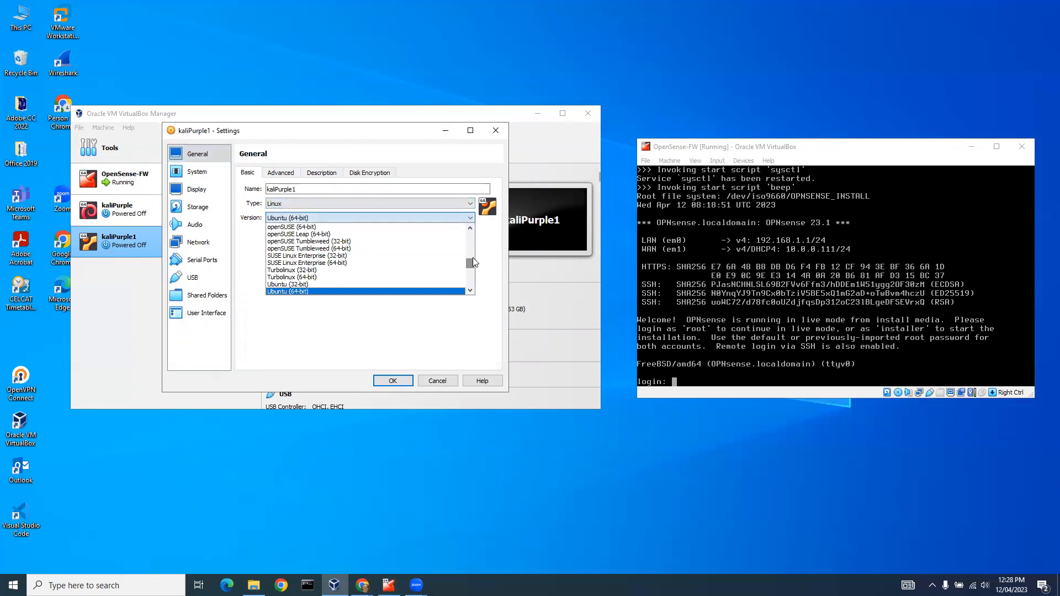
drag(472, 265, 472, 257)
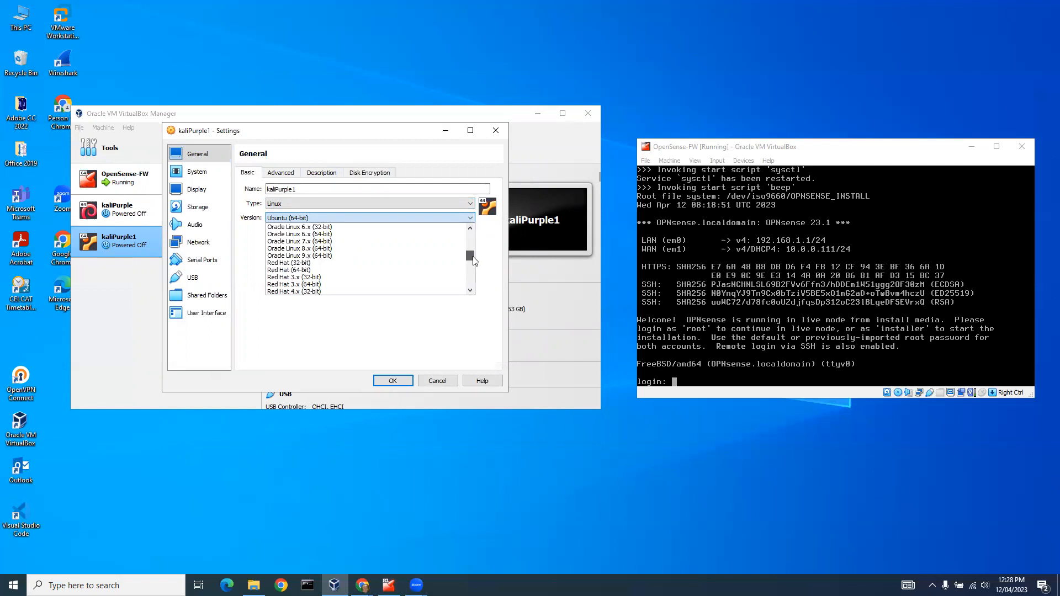
drag(474, 261, 476, 250)
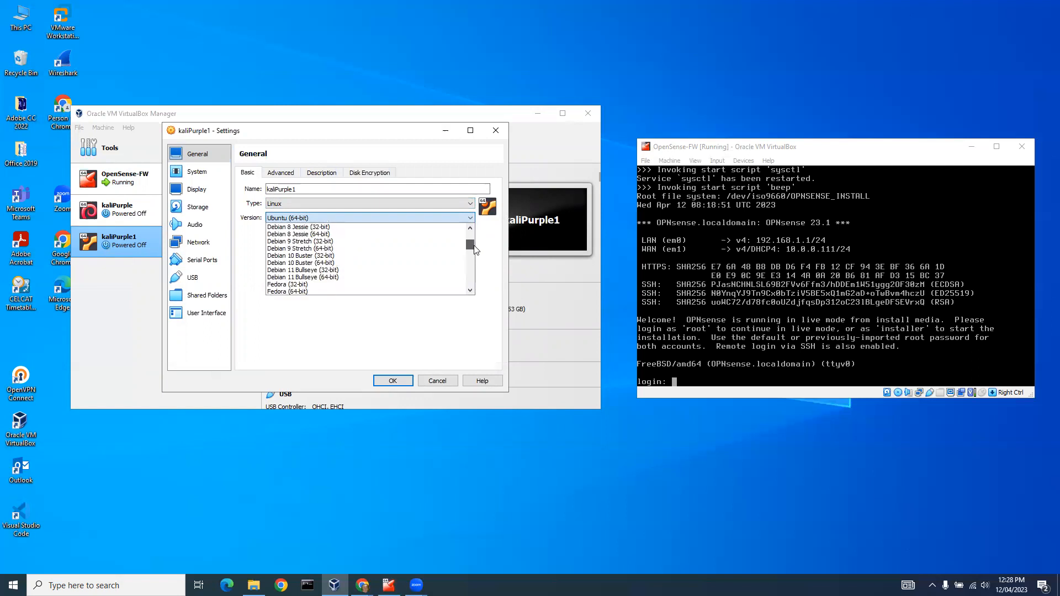
click(406, 277)
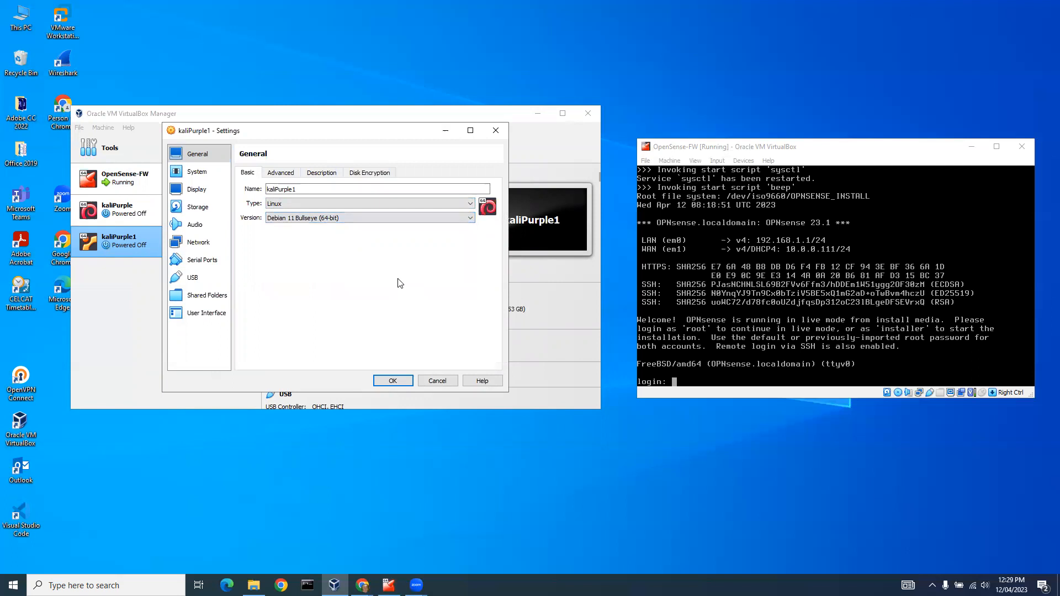
Attach Adapter 1 of kaliPurple1 to Internal Network and save the machine's settings.
click(208, 243)
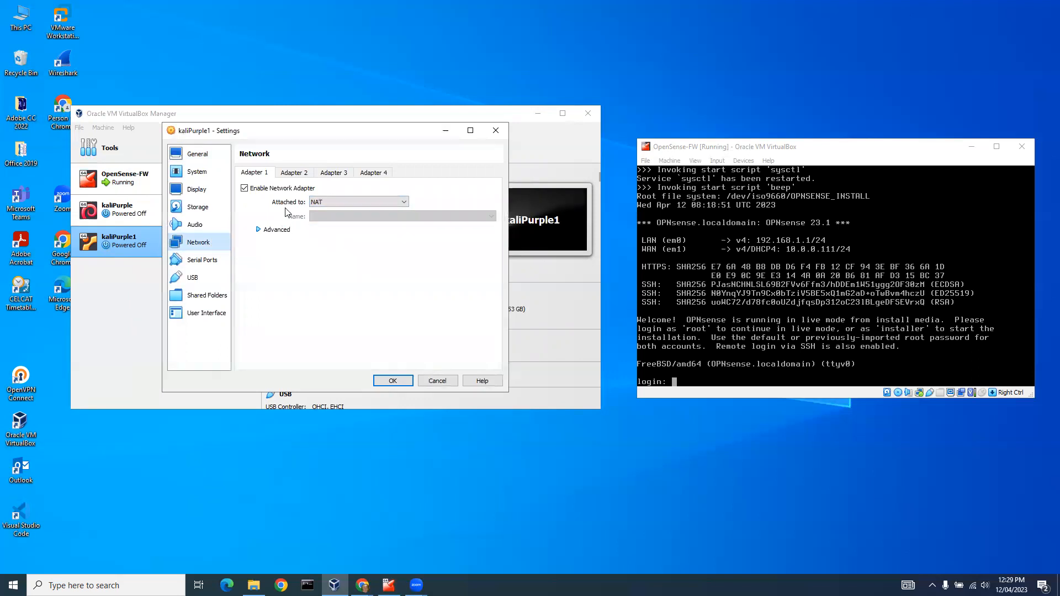
click(407, 202)
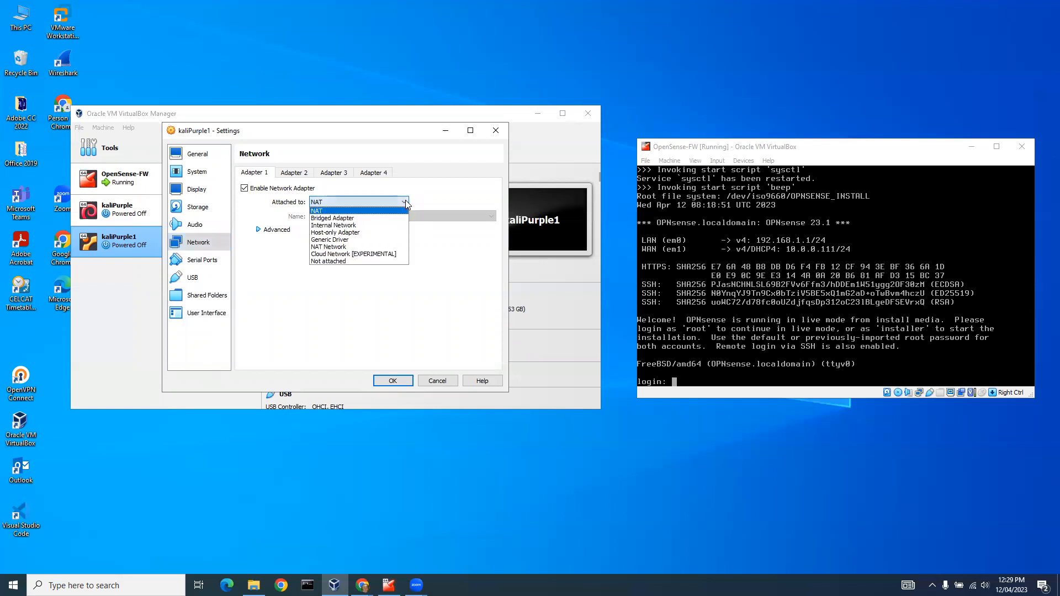
click(398, 238)
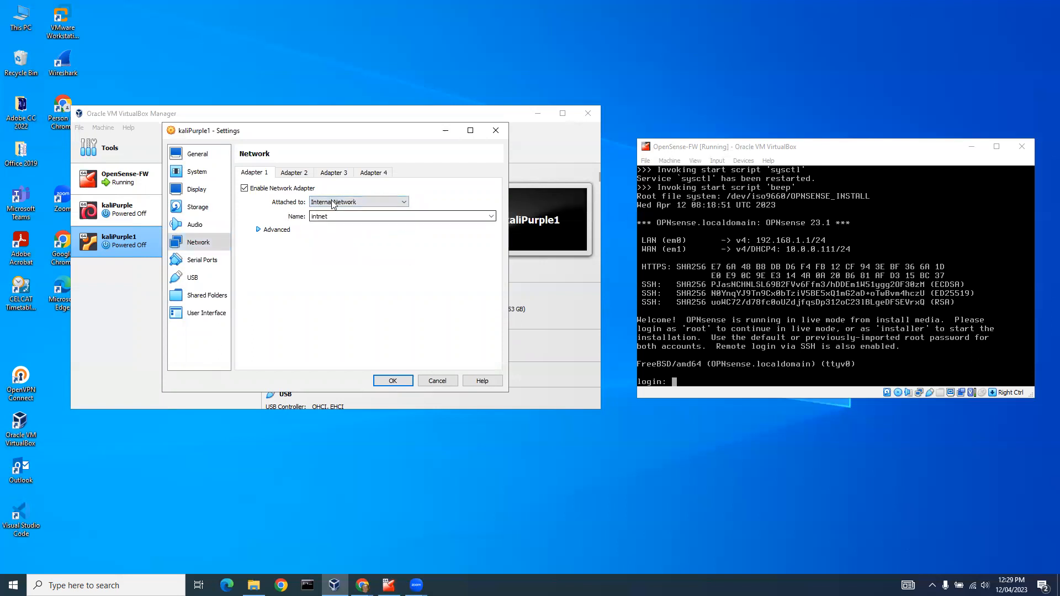
click(392, 381)
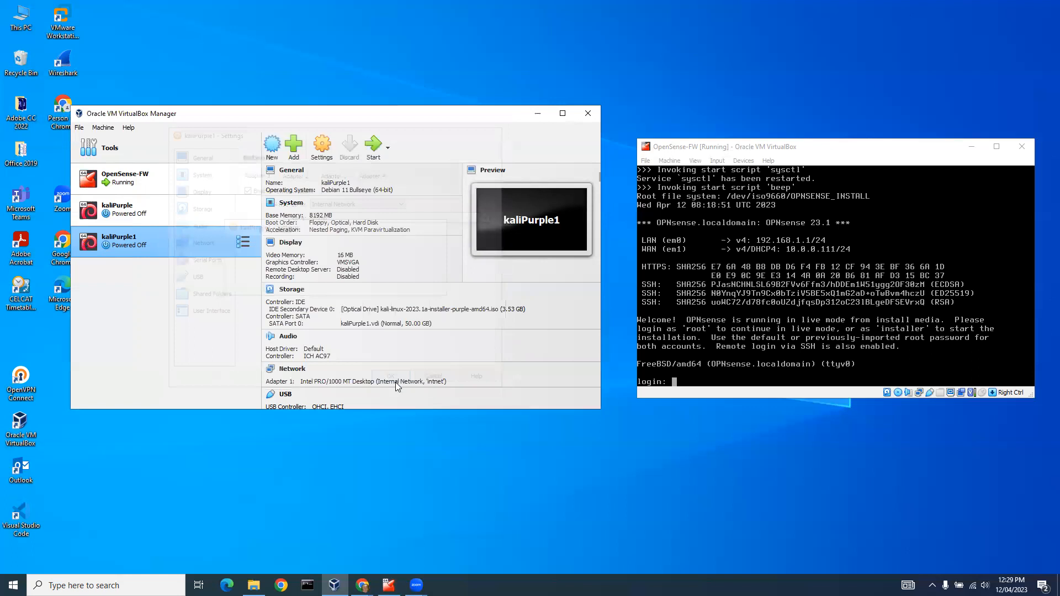
Start the kaliPurple1 virtual machine, dismiss the keyboard capture notice and launch the Graphical install.
click(373, 147)
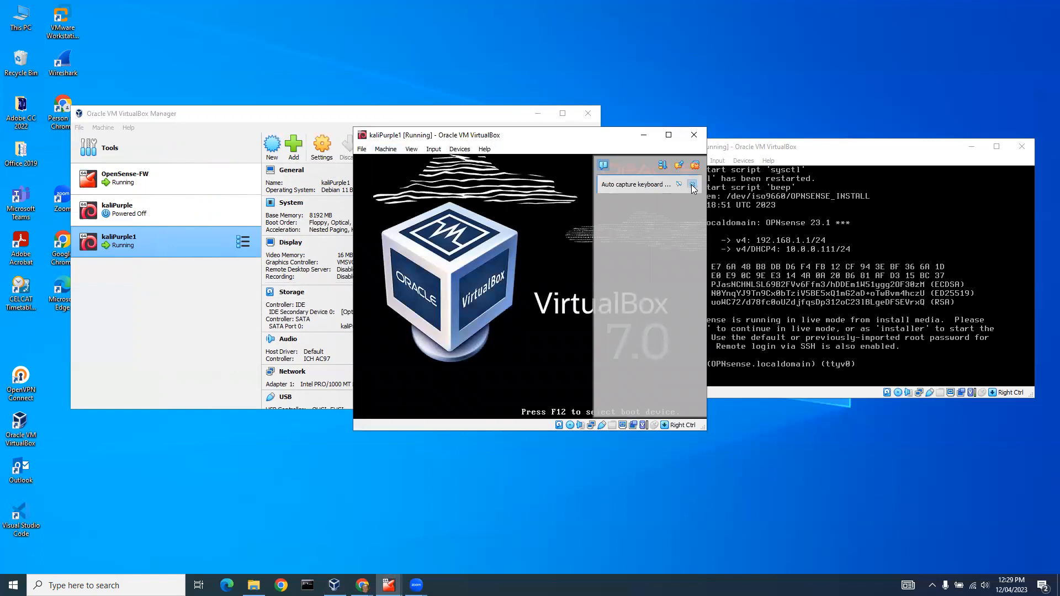
click(692, 184)
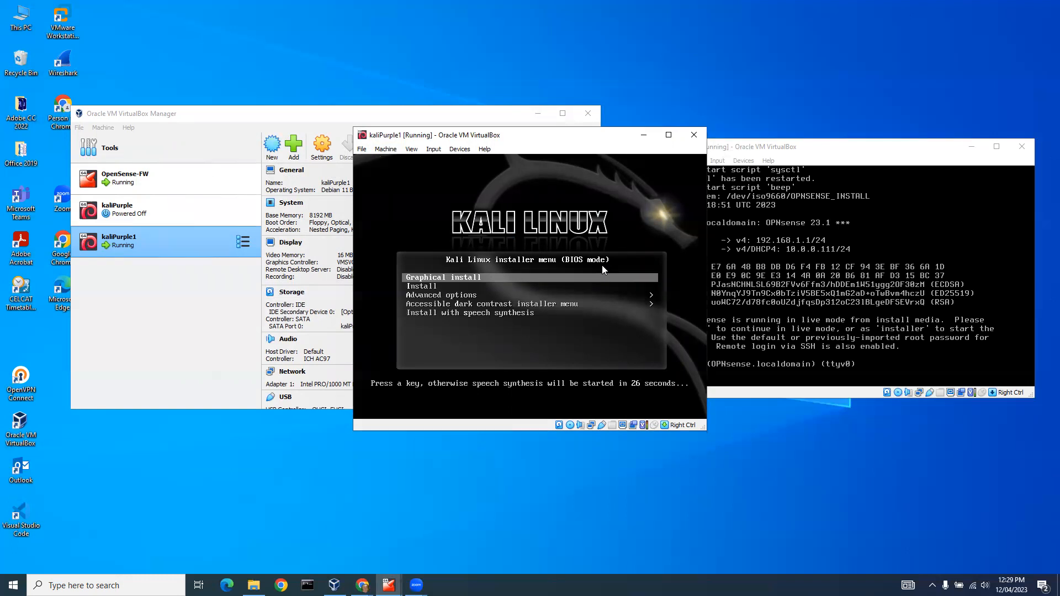
key(Return)
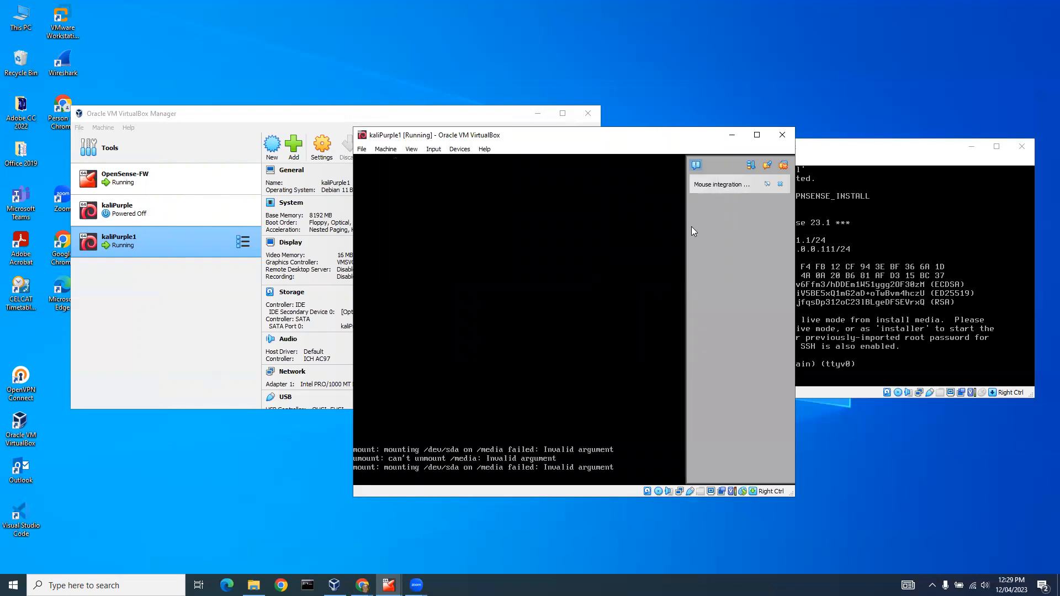
Dismiss the remaining mouse integration notice and set the installer locale to English, Australia, with the American English keymap.
click(779, 183)
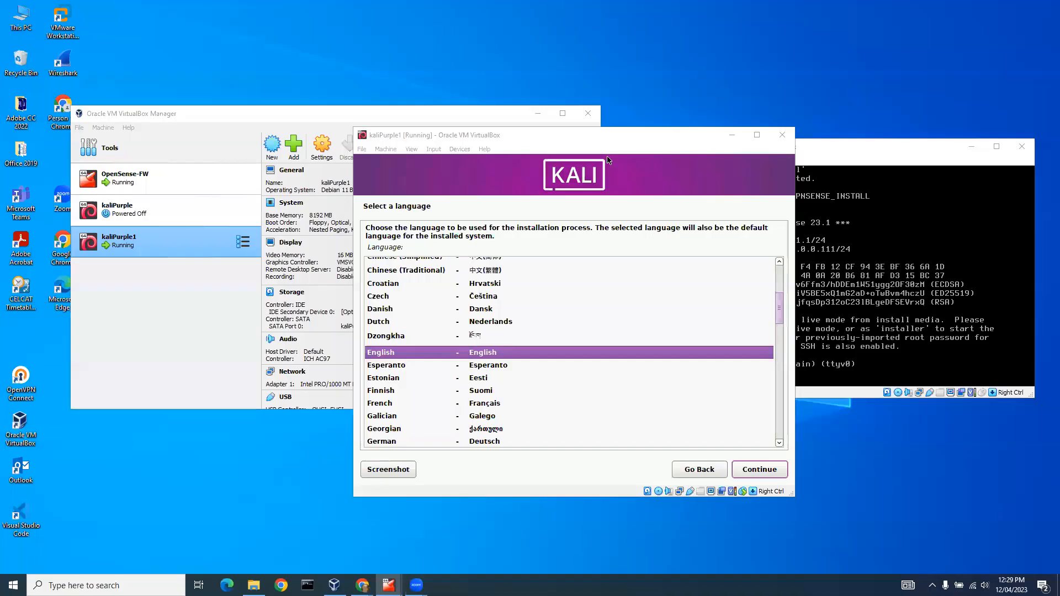
click(765, 472)
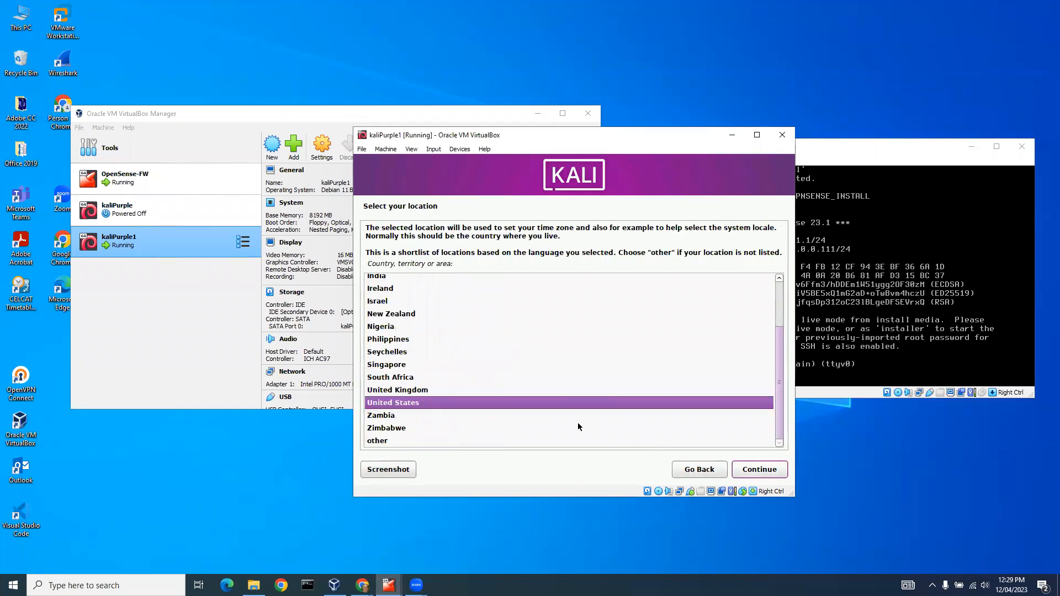
drag(778, 376, 780, 317)
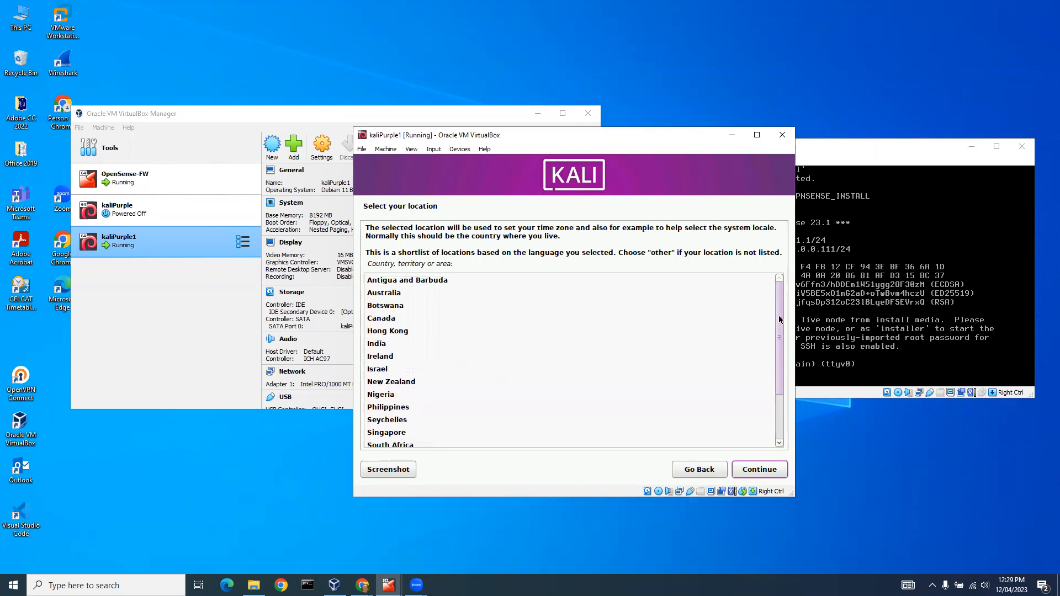
click(379, 296)
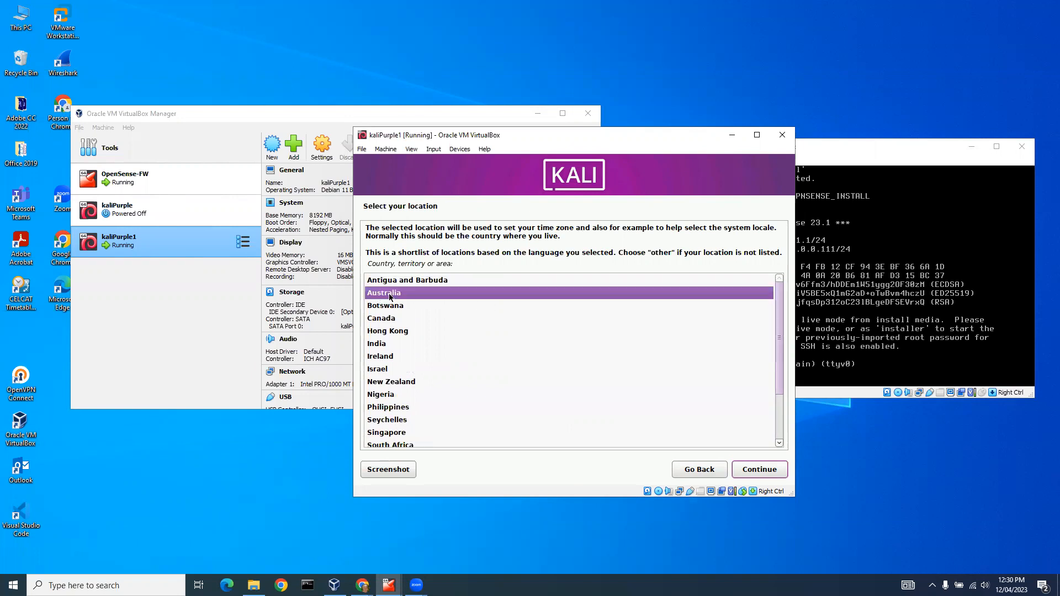
click(755, 470)
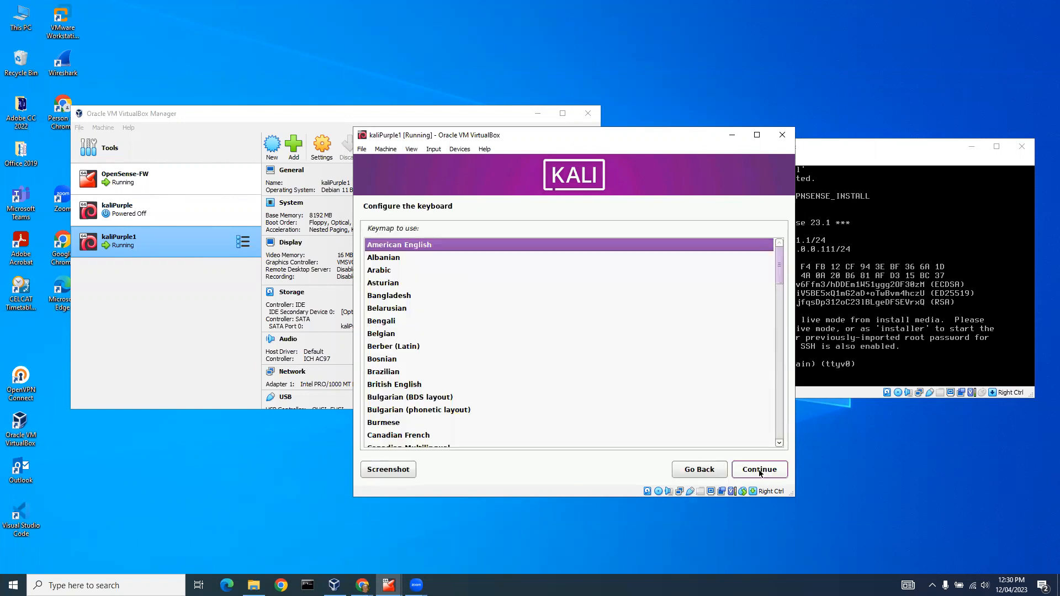
click(759, 469)
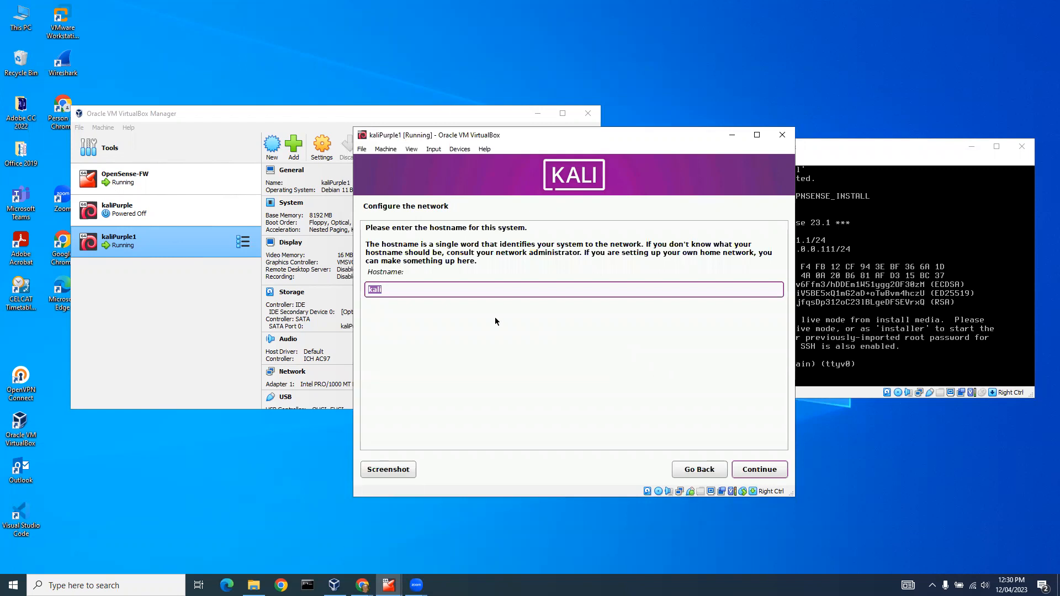
Set the system's hostname to kaliPurple and leave the domain name empty in the network configuration.
click(400, 288)
text(Purple)
click(751, 473)
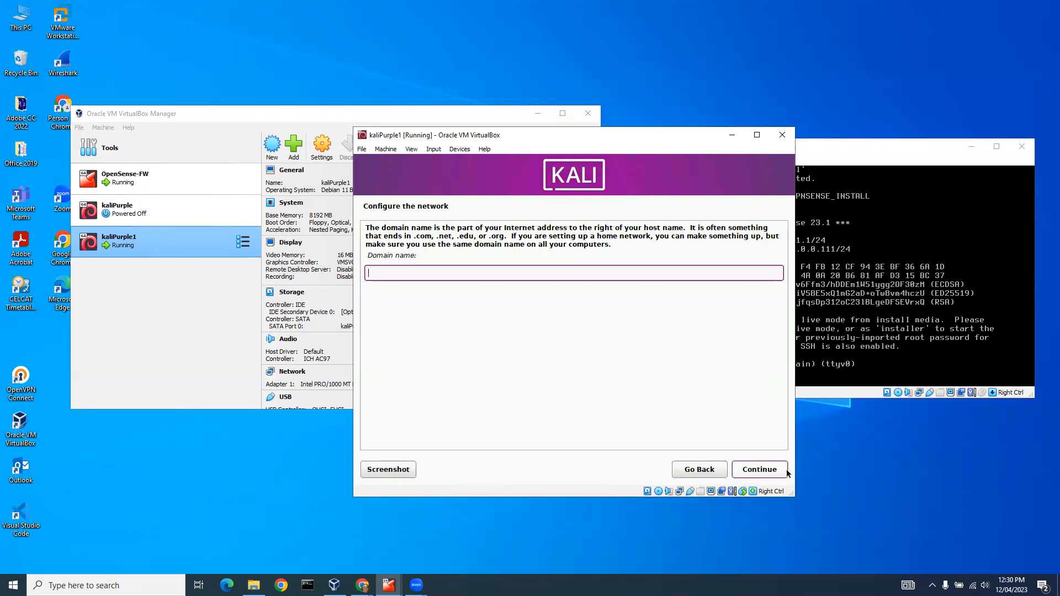
click(751, 474)
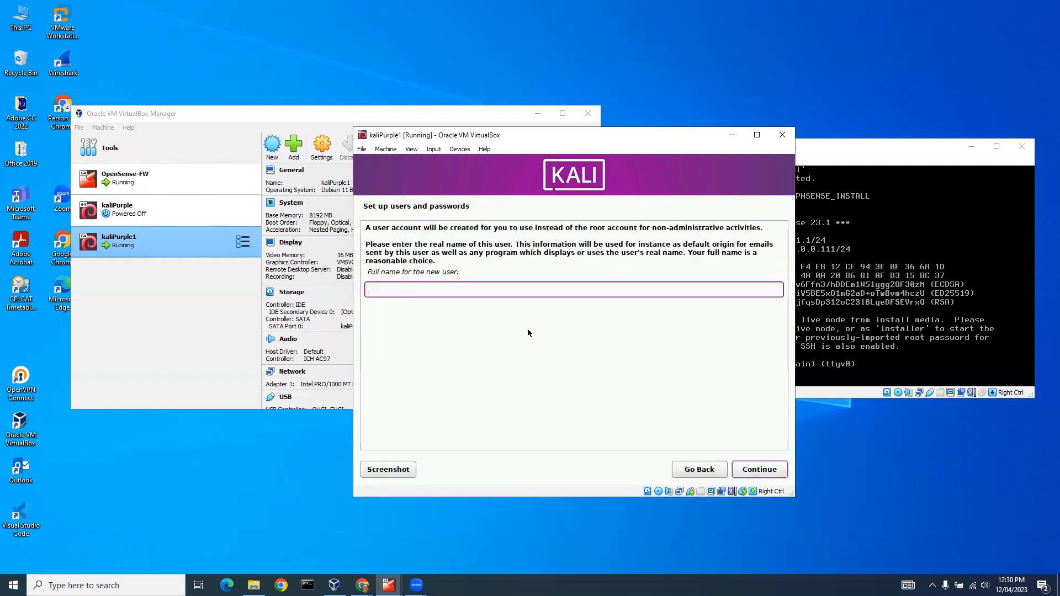
Enter the new user's name and accept the suggested username for the account.
text(steve)
click(770, 472)
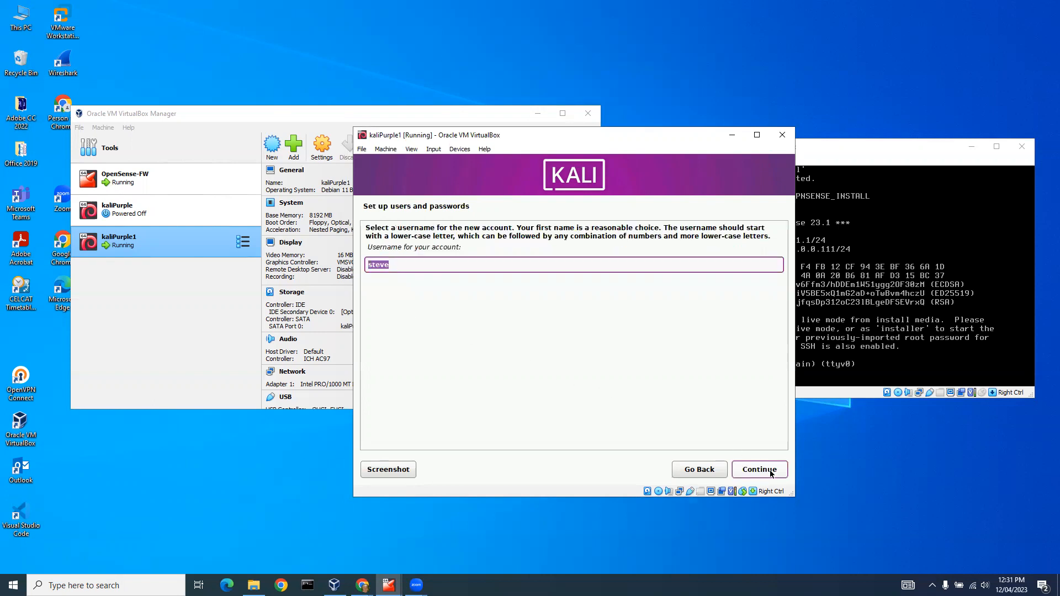
click(771, 473)
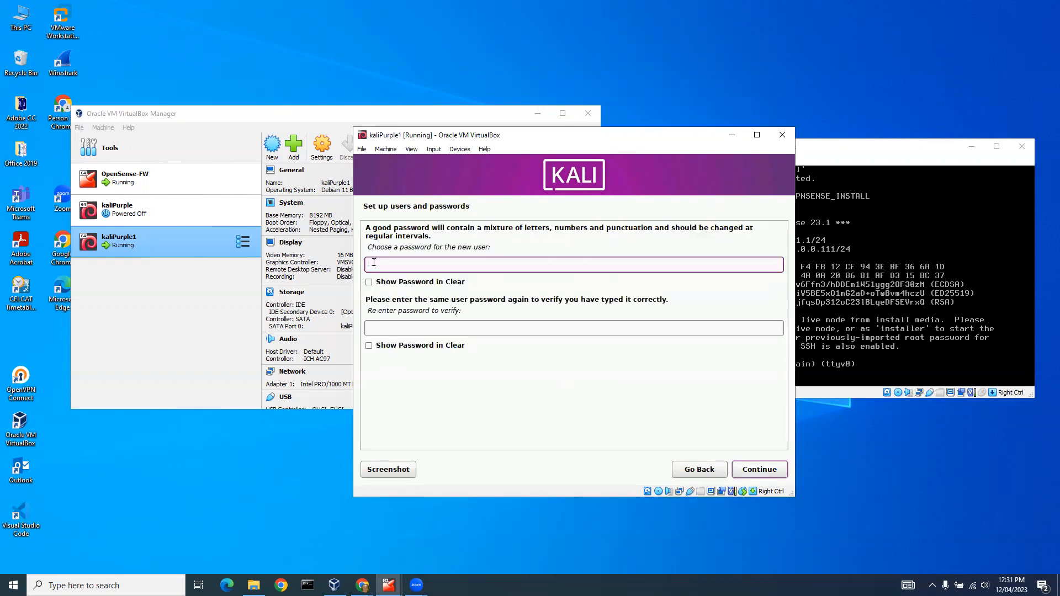
Enter the new user's password, repeat it for verification and submit it.
text(kali)
text(●●●●●)
click(387, 323)
text(ka)
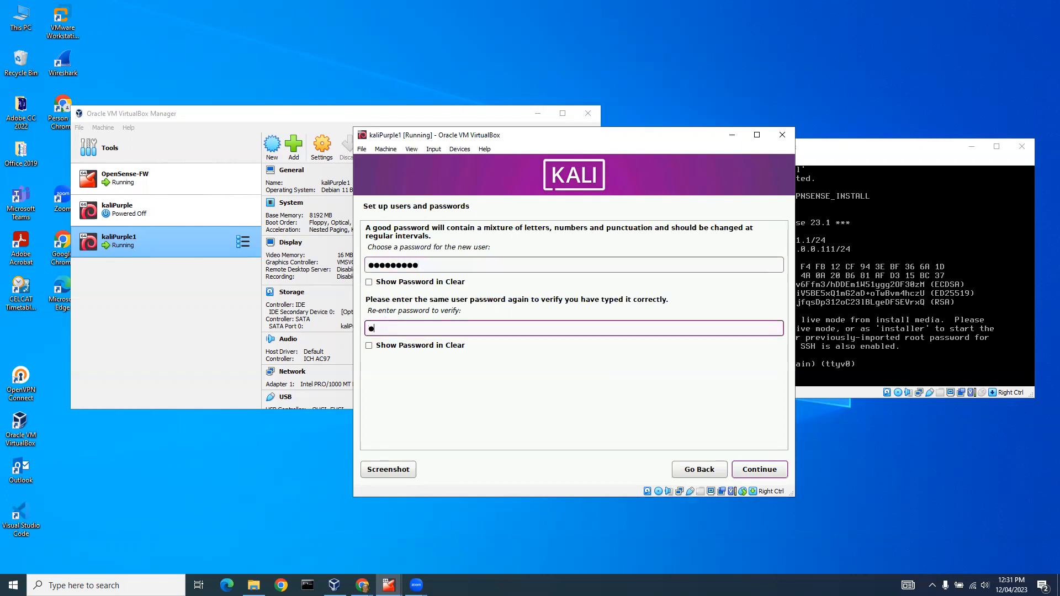
text(li●●●●●)
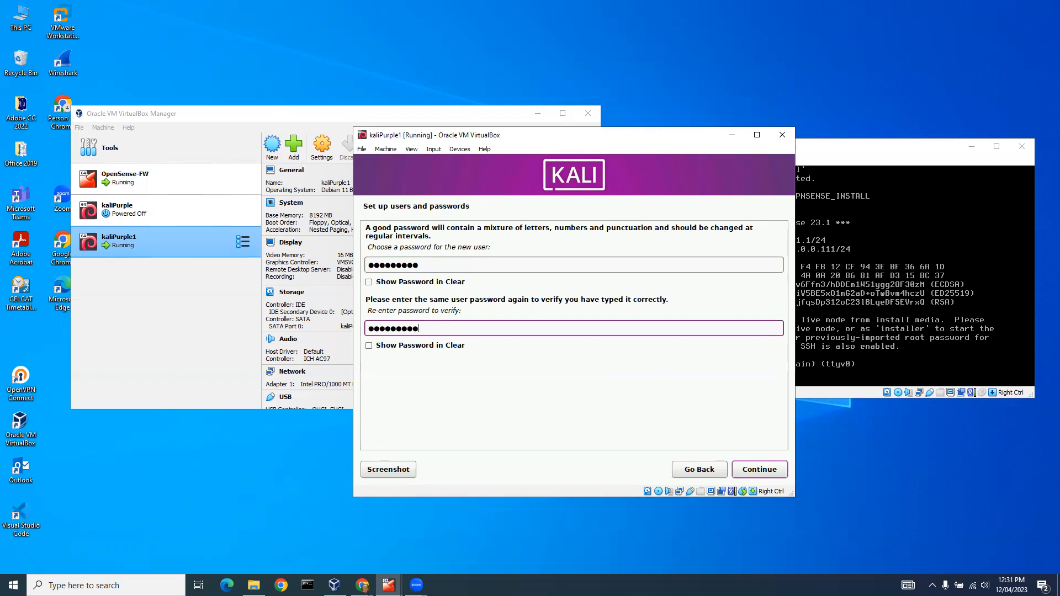
click(762, 470)
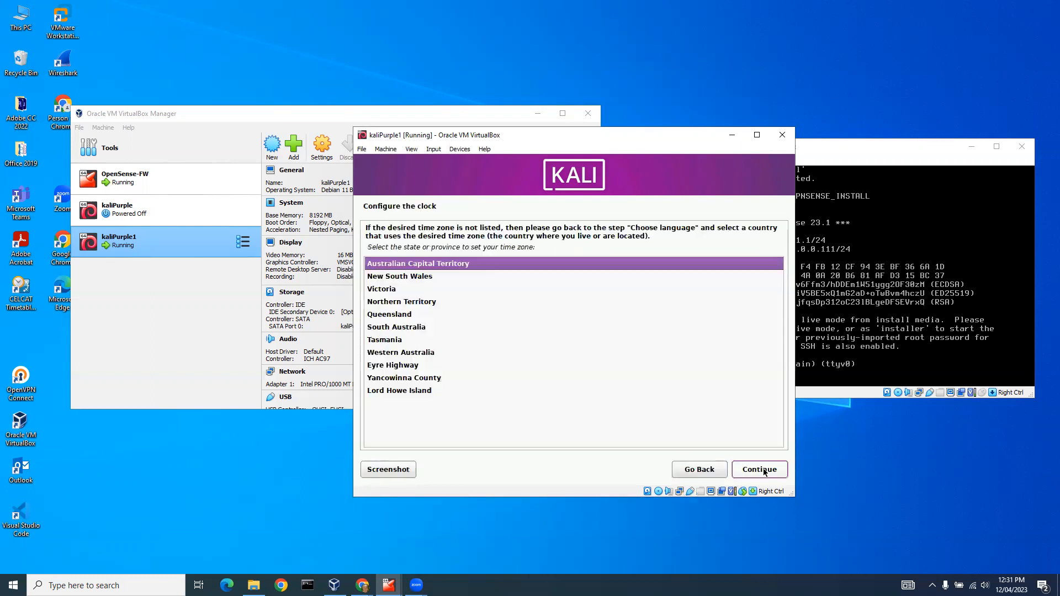
Choose Victoria as the state that sets the system's time zone.
click(390, 292)
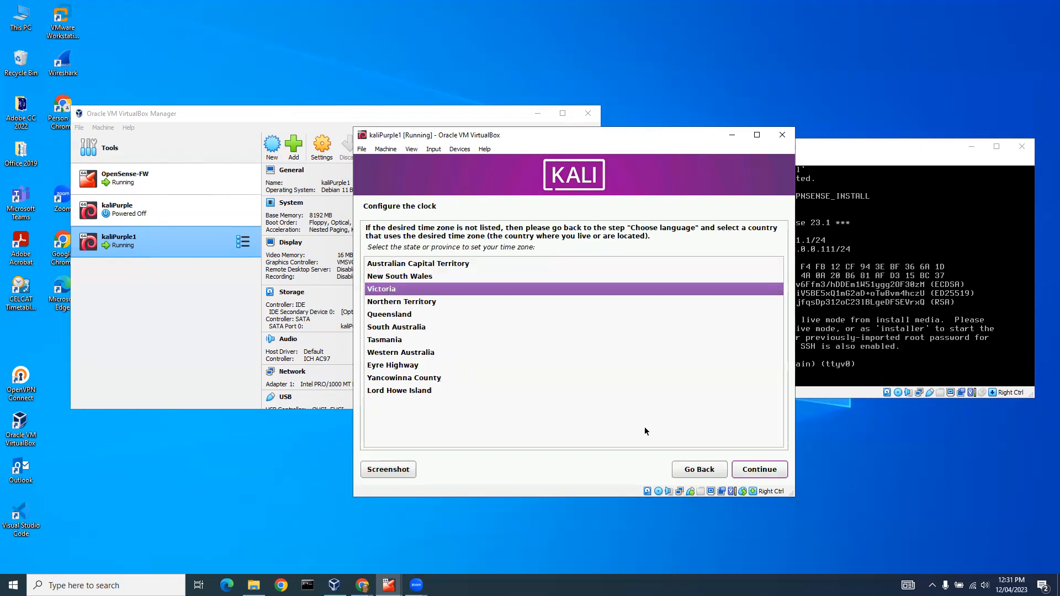
click(751, 472)
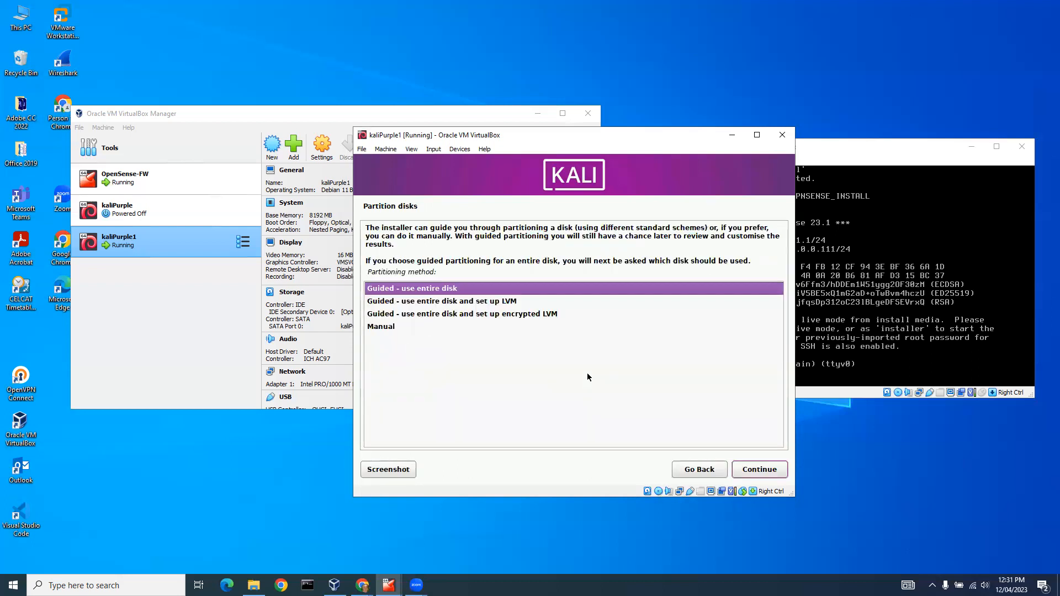
Partition the entire virtual disk with the guided method, all files in one partition, and write the changes to disk.
click(757, 471)
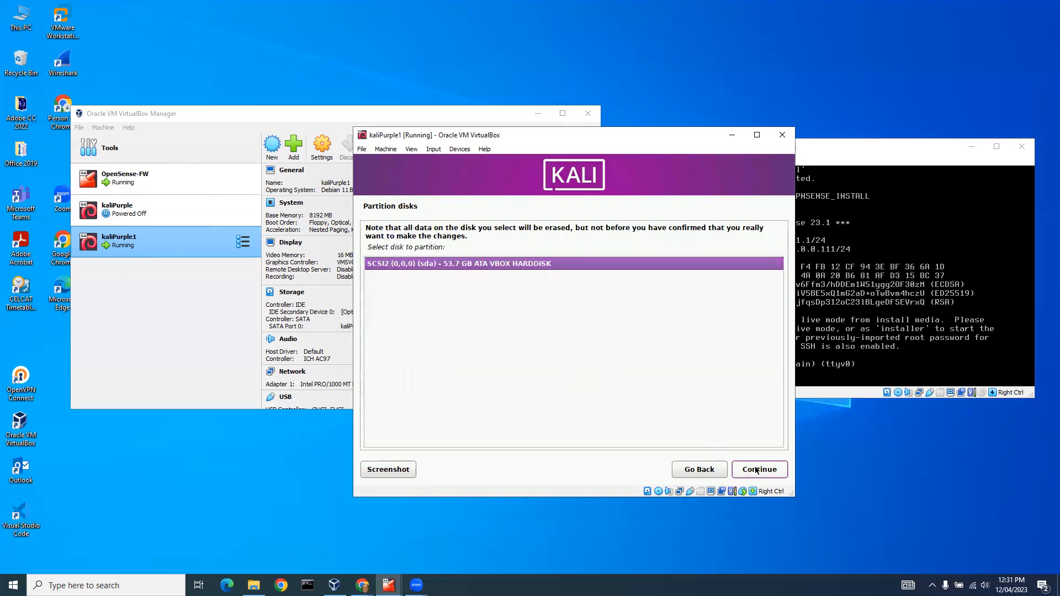
click(756, 470)
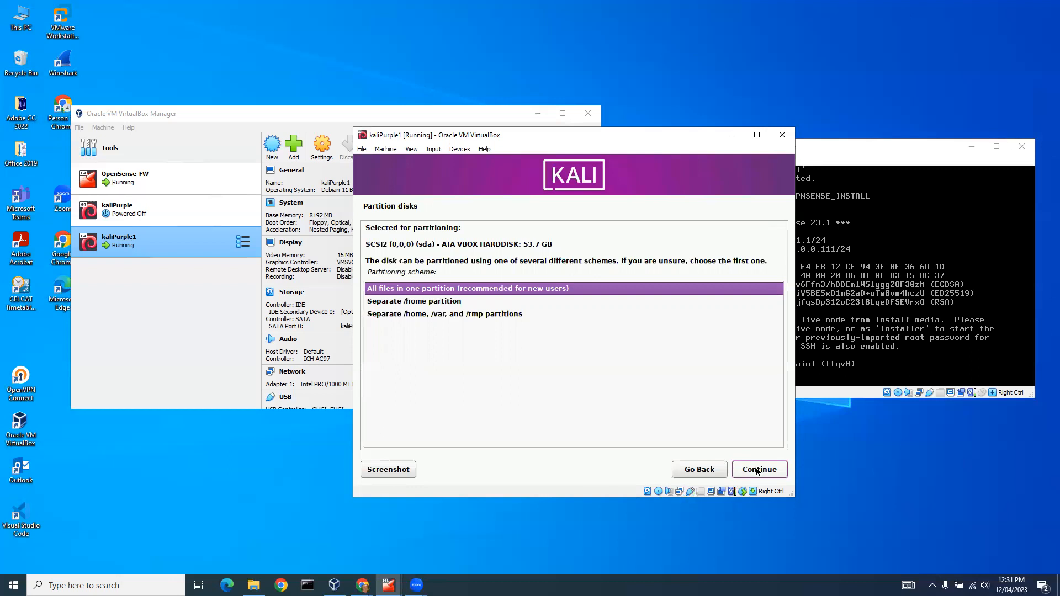
click(758, 470)
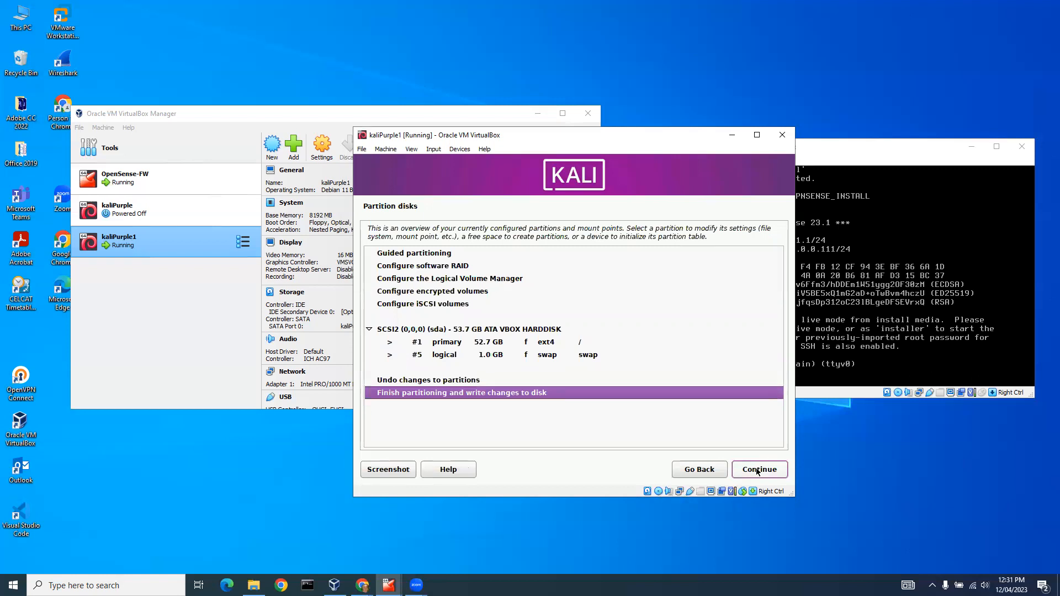
click(758, 471)
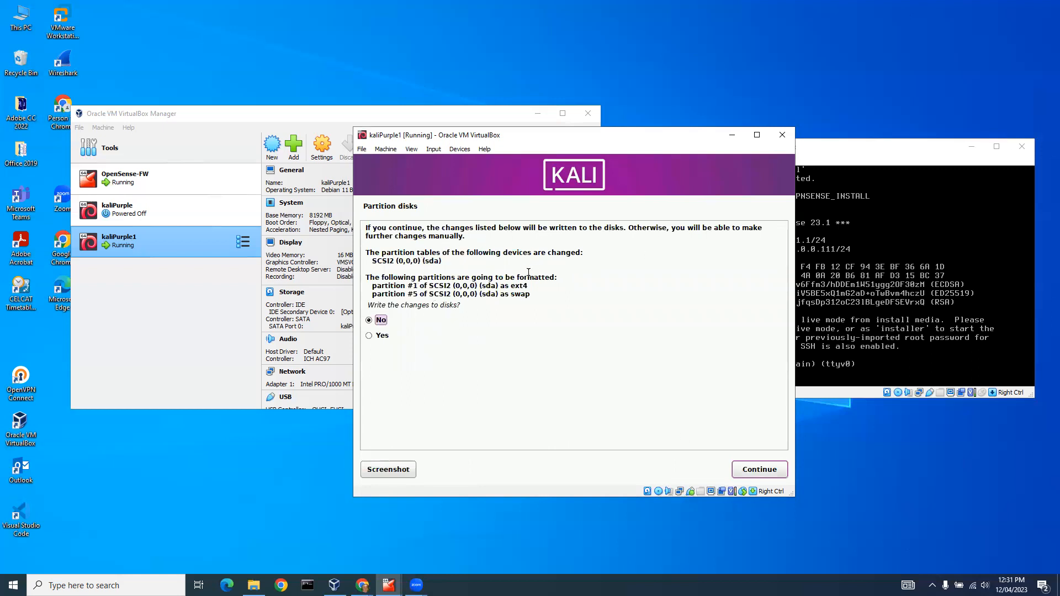
click(369, 337)
click(759, 469)
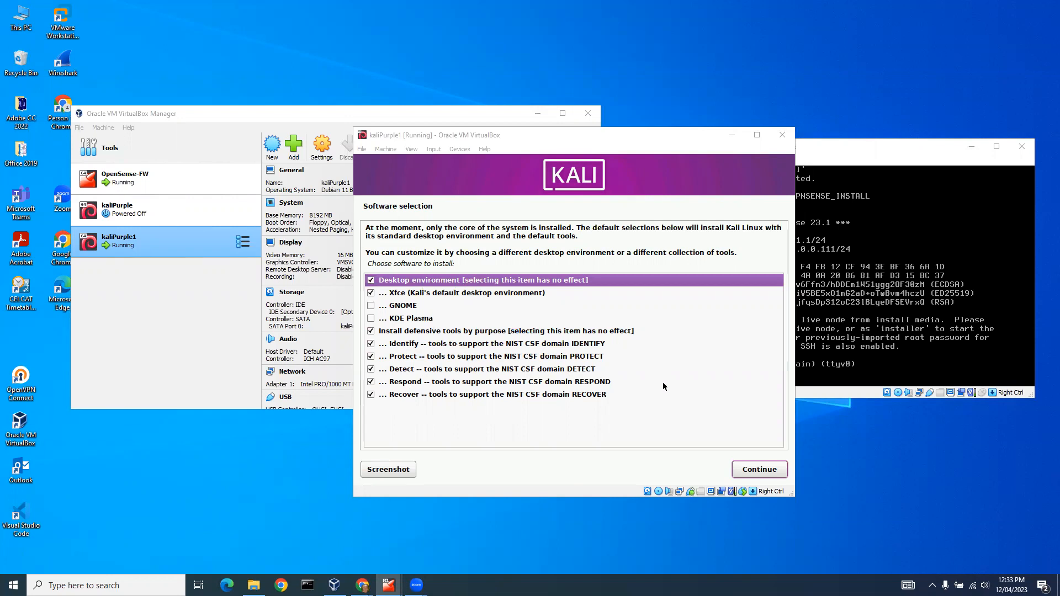
Install the default software selection with Xfce and the defensive tools, and install the GRUB boot loader on /dev/sda.
click(757, 469)
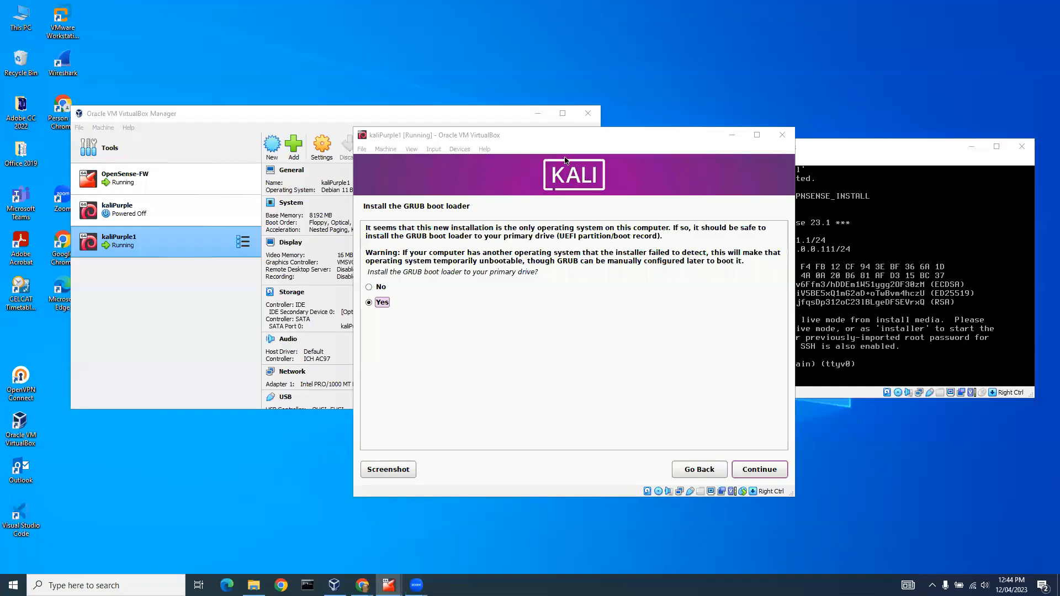
click(763, 470)
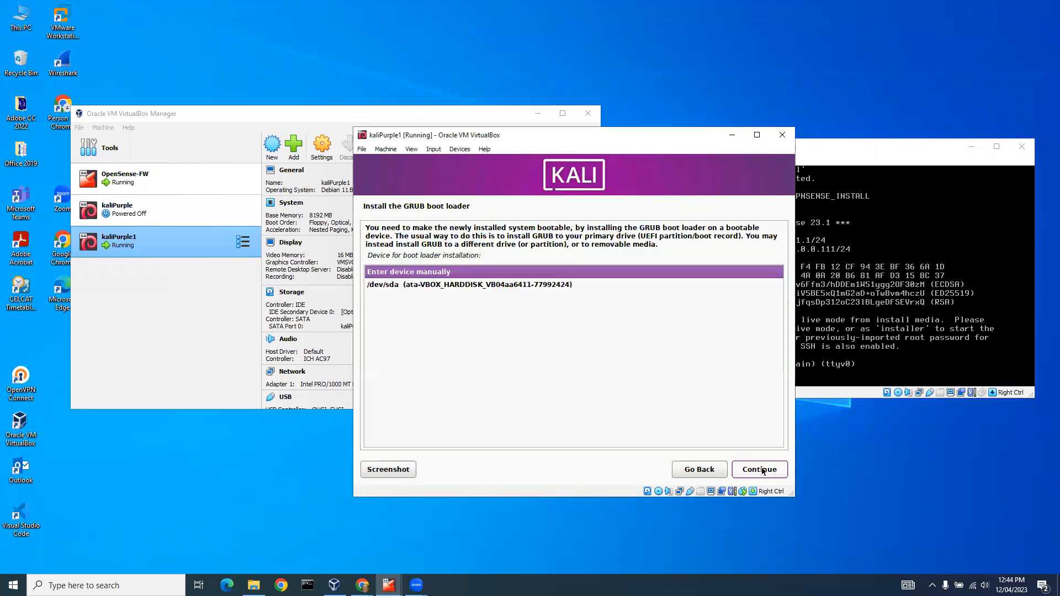
click(486, 285)
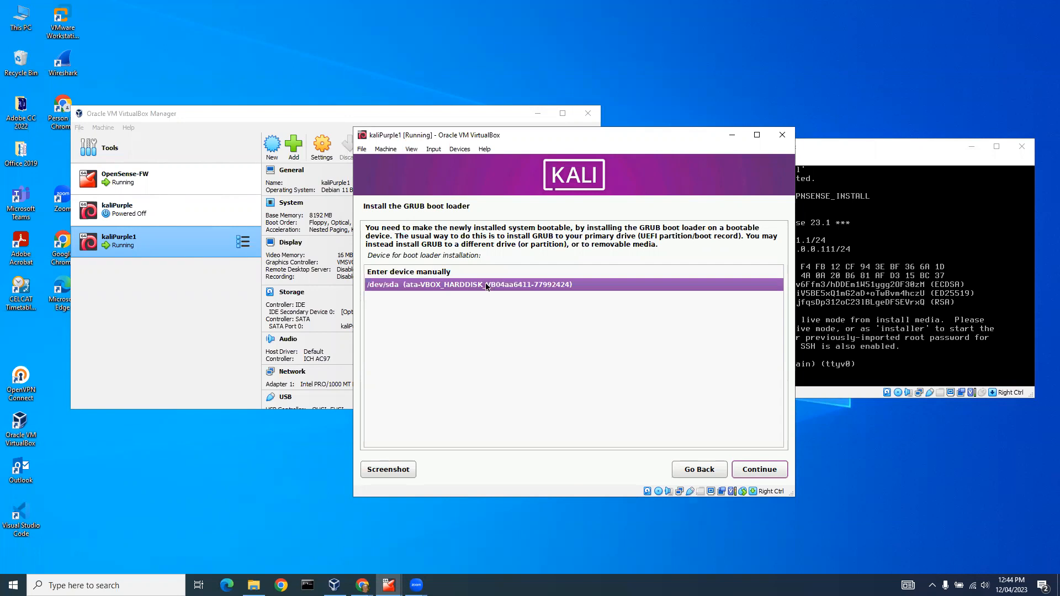
click(756, 472)
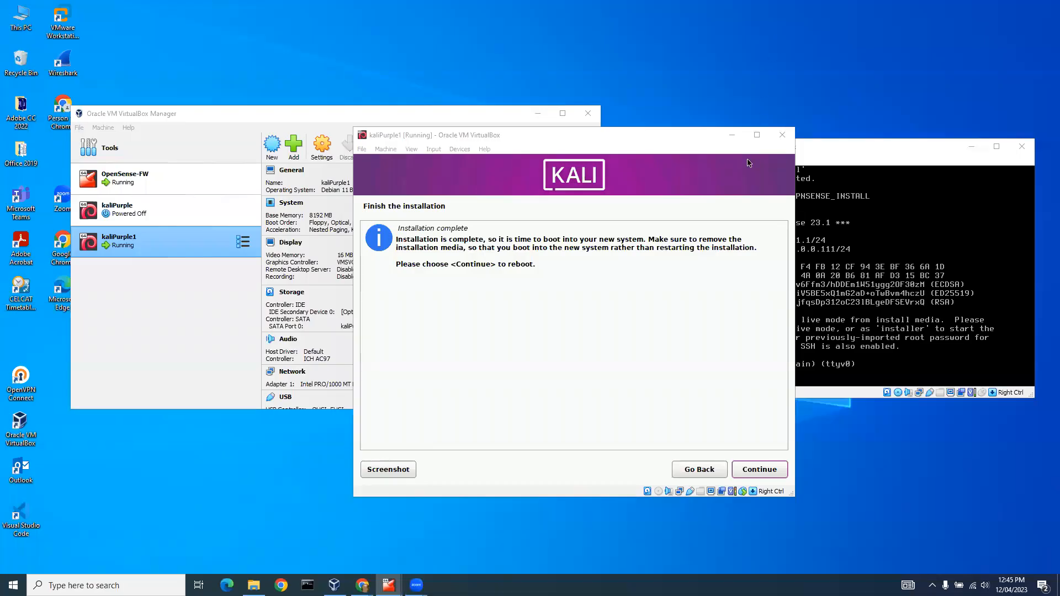
Finish the installation by rebooting and log in to Kali Purple with the new account's username and password.
click(759, 470)
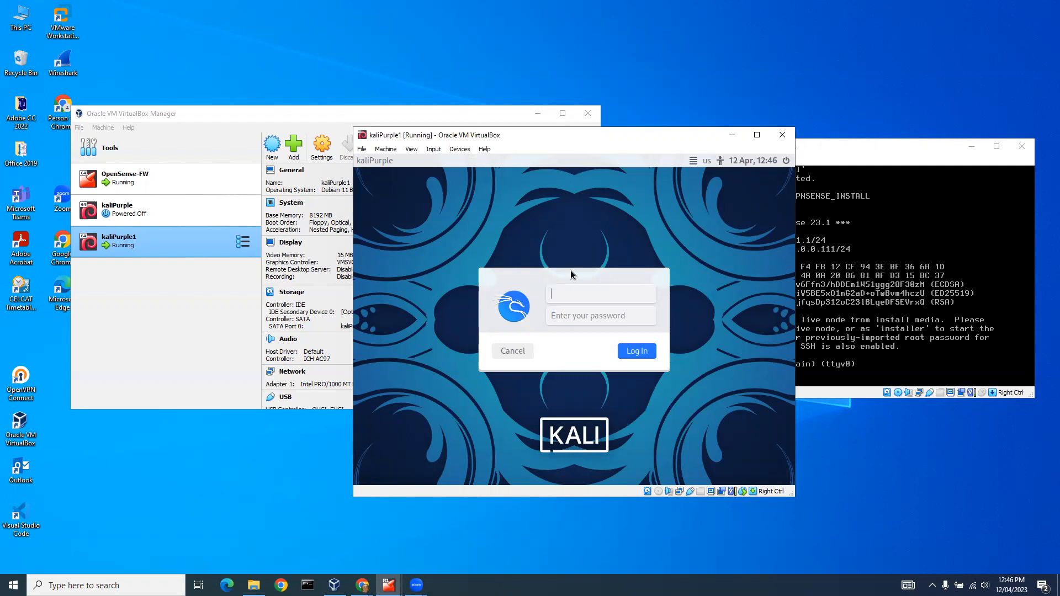
text(st)
click(562, 312)
text(kali)
key(Return)
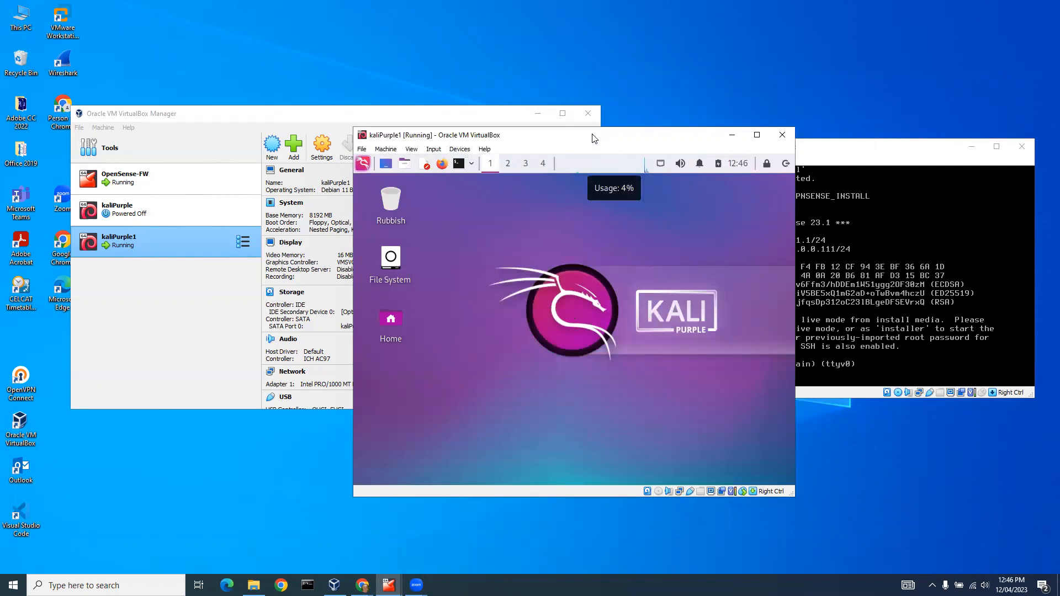
Move the kaliPurple1 window clear of the OpenSense-FW console and check the eth0 IP address in a terminal with ip a.
drag(593, 138, 338, 116)
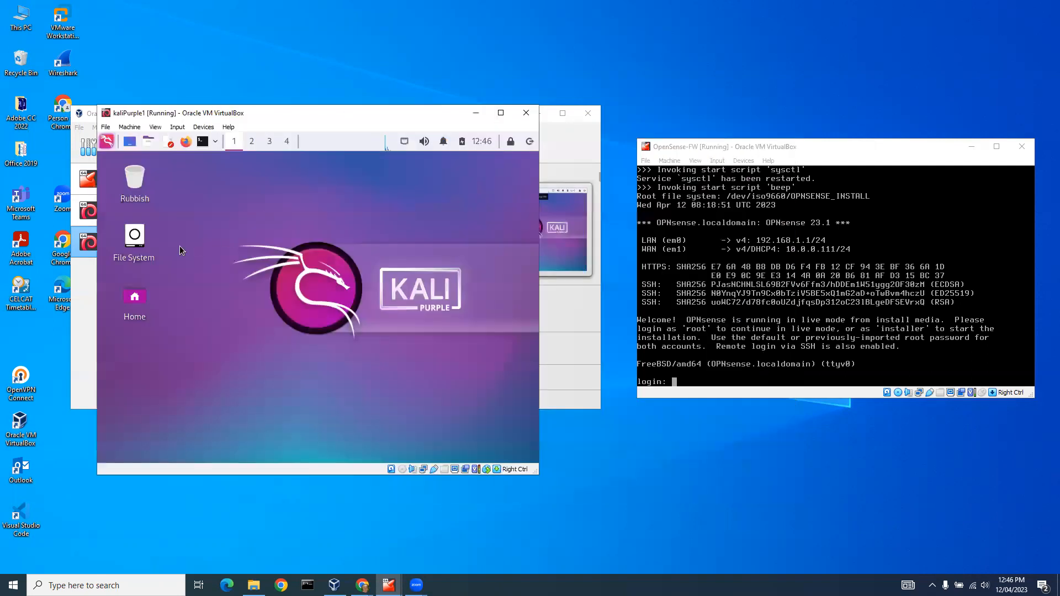
click(202, 143)
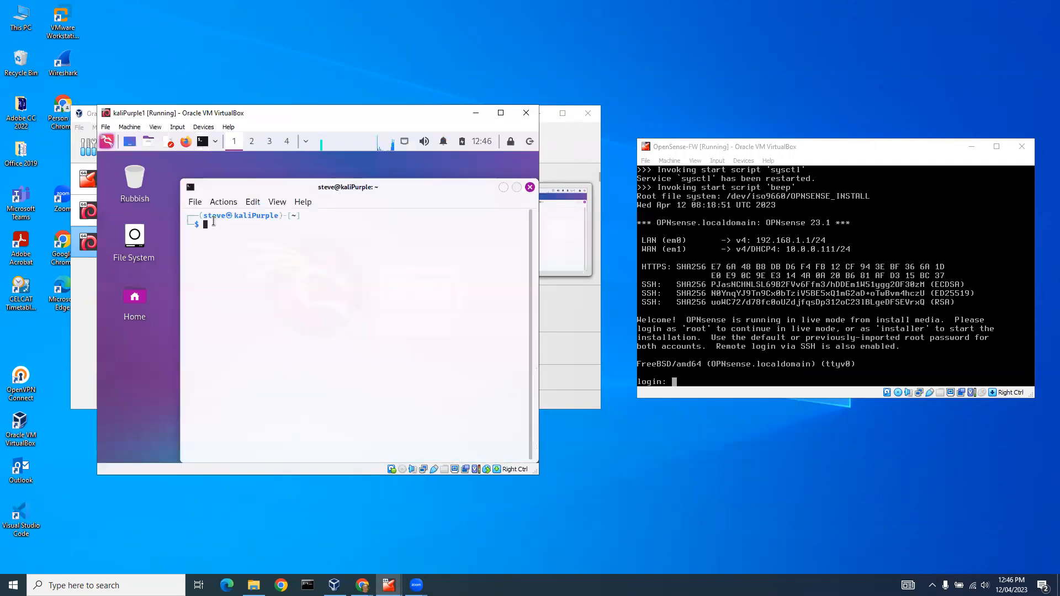
text(ip a)
key(Return)
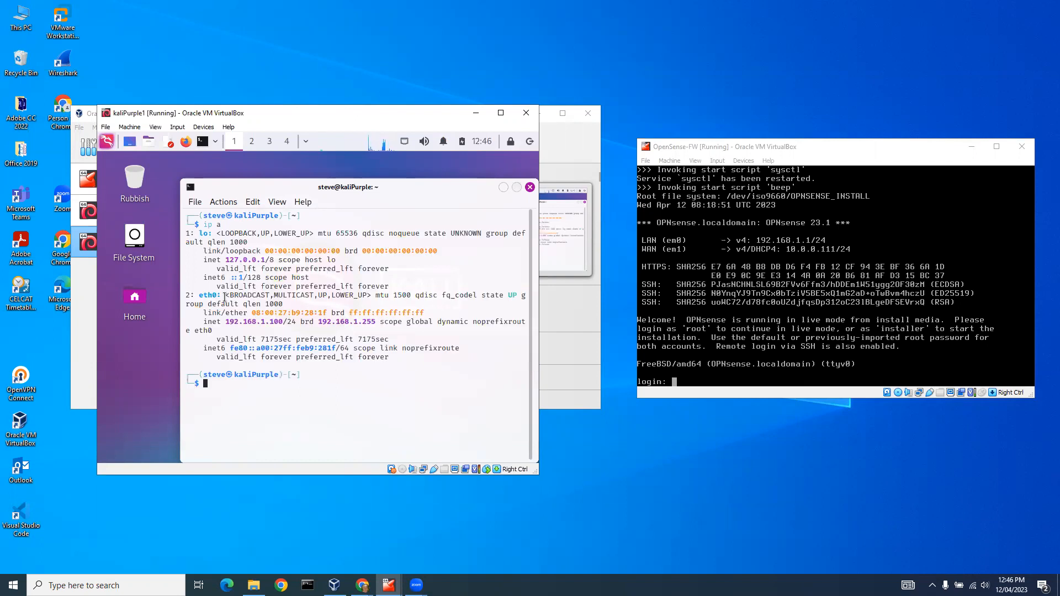
drag(224, 321, 283, 323)
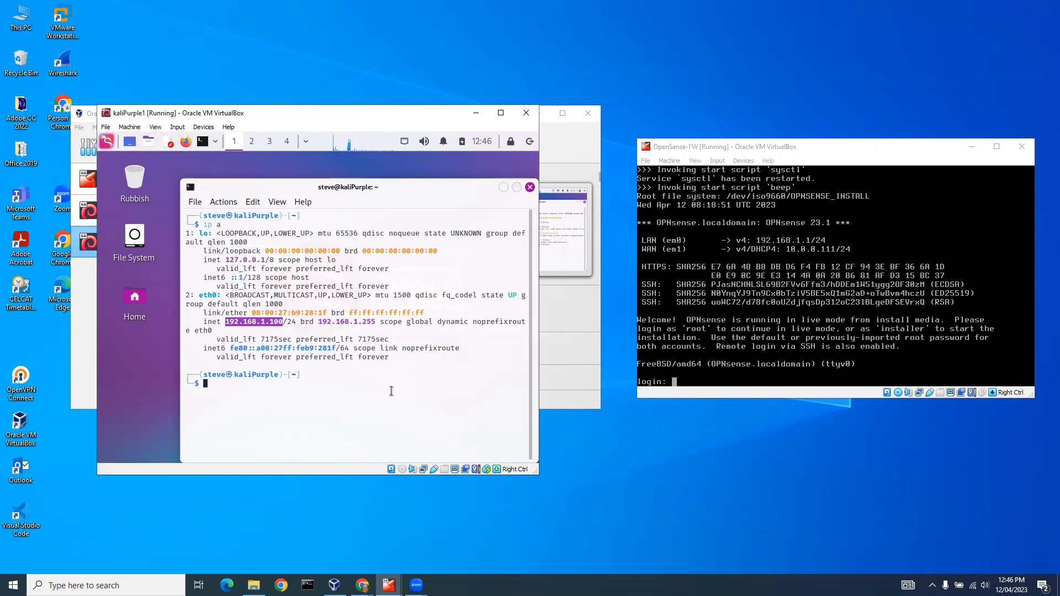
Test the connection to the firewall's LAN interface by pinging 192.168.1.1, and stop the ping.
click(218, 382)
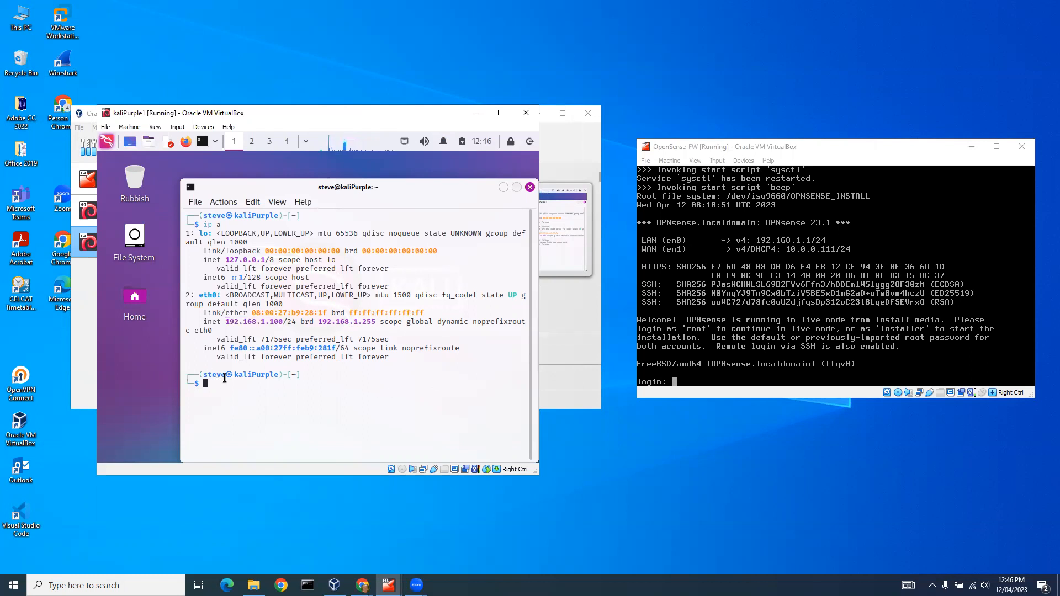
text(ping 192.168.1.1)
key(Return)
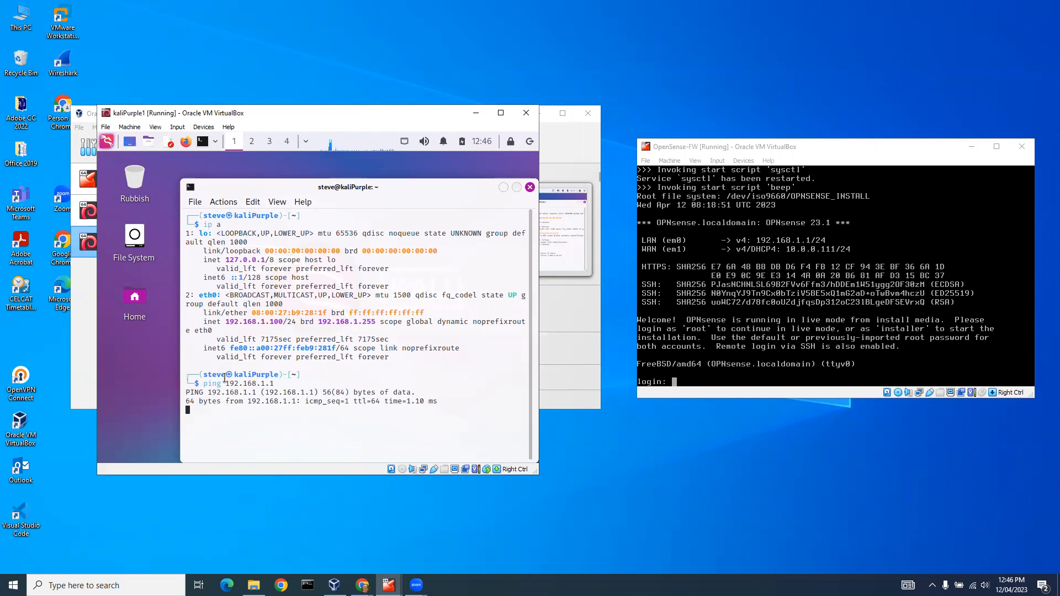
key(ctrl+c)
Test internet access through the firewall by pinging 8.8.8.8, and stop the ping.
key(Up)
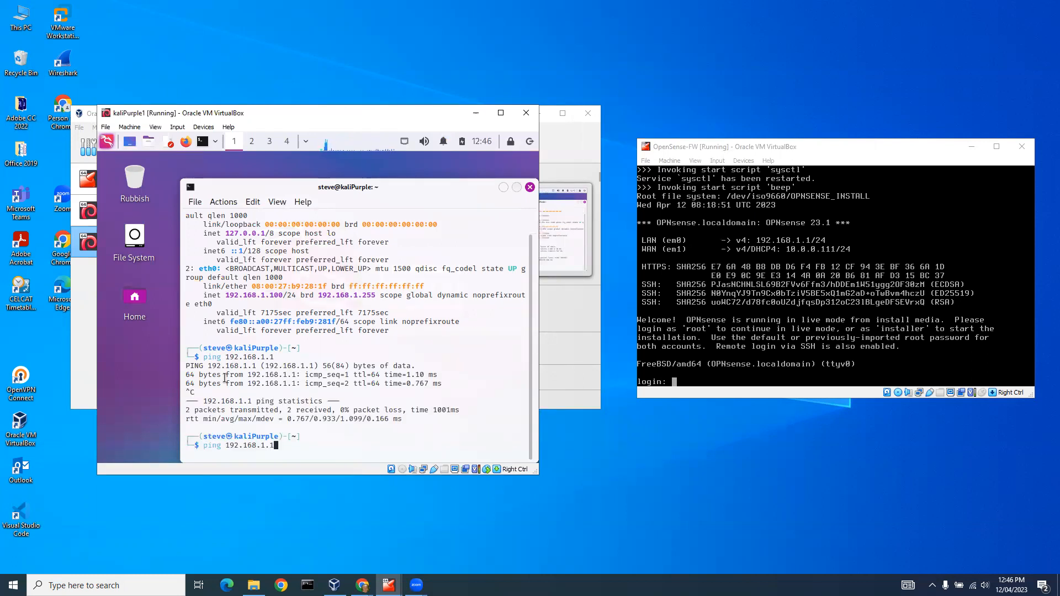
key(BackSpace)
key(BackSpace)
key(BackSpace)
key(BackSpace)
key(BackSpace)
key(BackSpace)
key(BackSpace)
key(BackSpace)
key(BackSpace)
key(BackSpace)
key(BackSpace)
text(8.8.8.8)
key(Return)
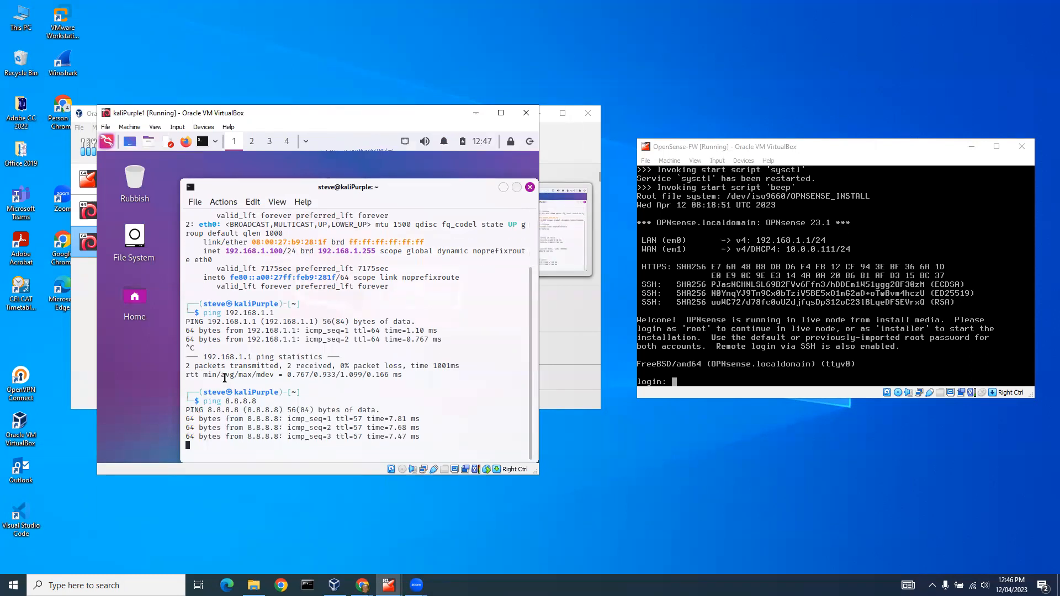
key(ctrl+c)
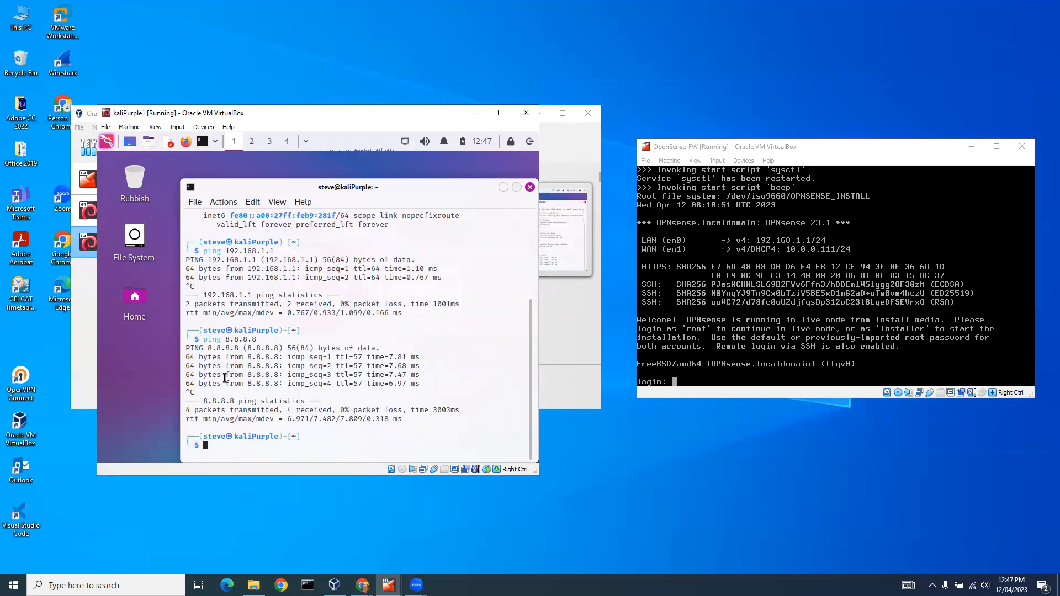